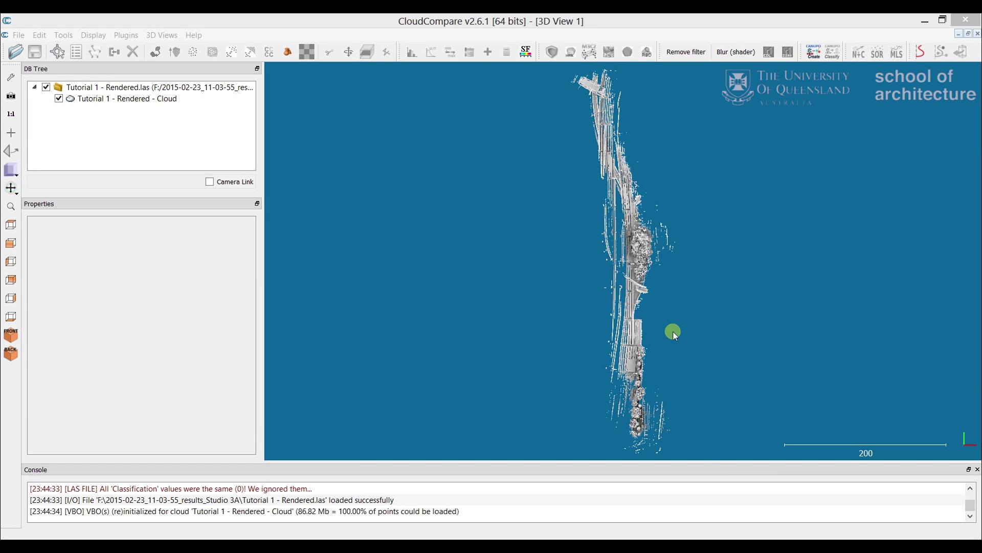
Step: Rotate the street cloud to an angled view and select 'Tutorial 1 - Rendered - Cloud' to show its properties
drag(681, 354, 683, 333)
drag(678, 366, 737, 287)
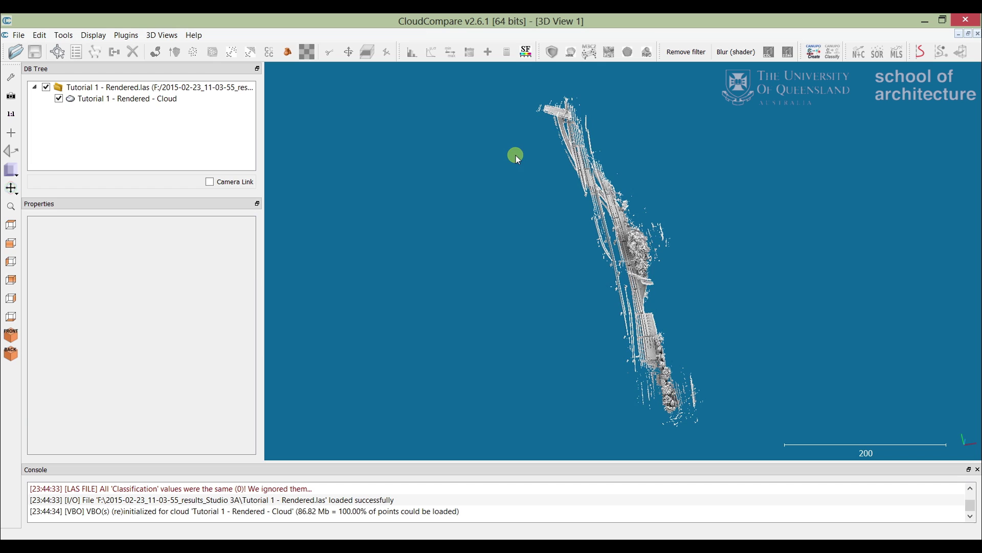
click(136, 99)
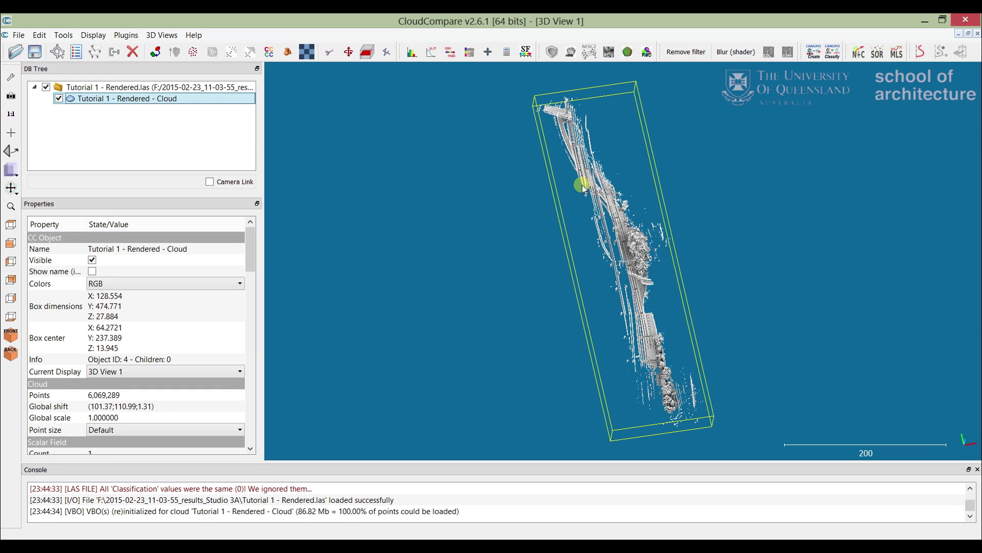
Step: Tilt the street cloud to an angled view and zoom in on its middle stretch
drag(699, 400, 723, 389)
scroll(644, 255, up, 3)
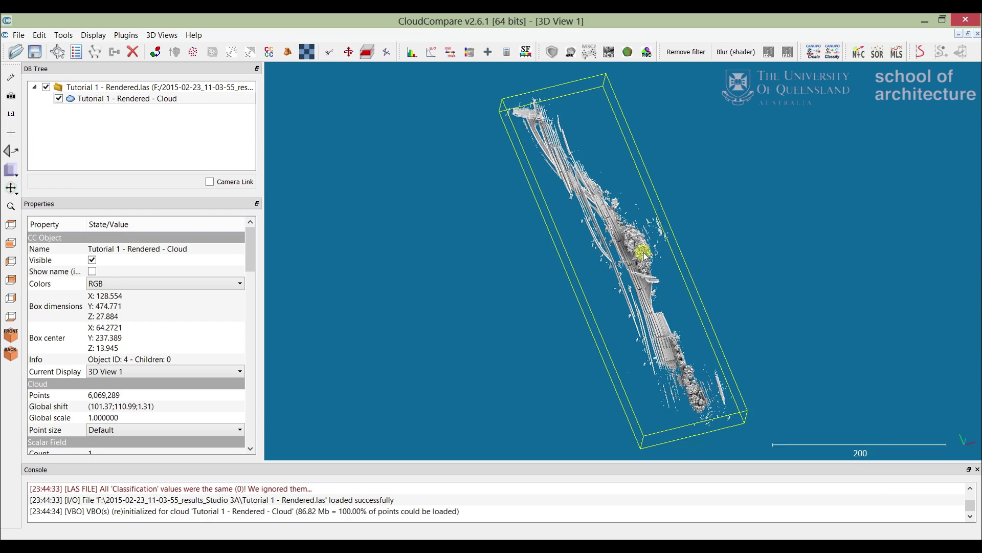
scroll(643, 254, up, 2)
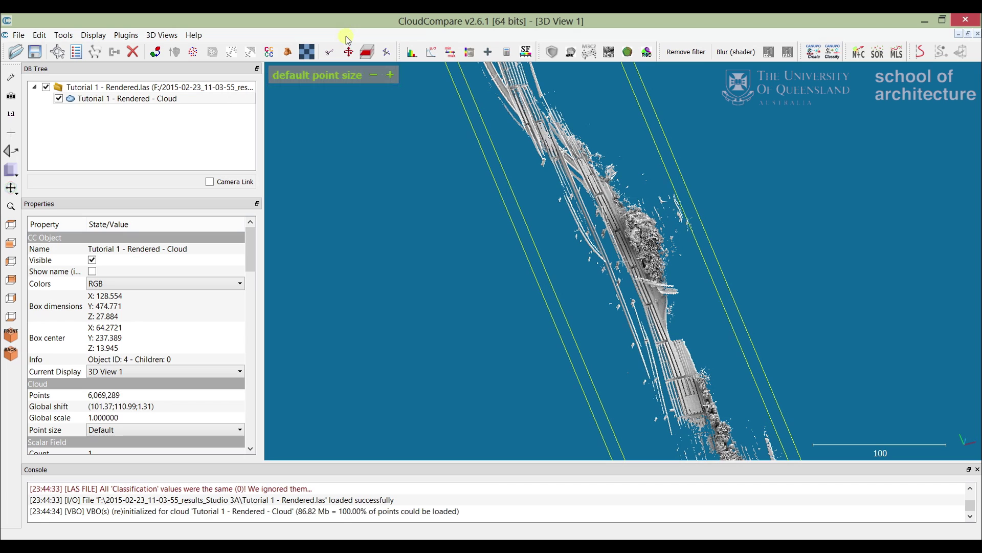
Step: From top view, shorten a cross-section box to 133.01 along Y and export it as Cloud.segmented
click(368, 52)
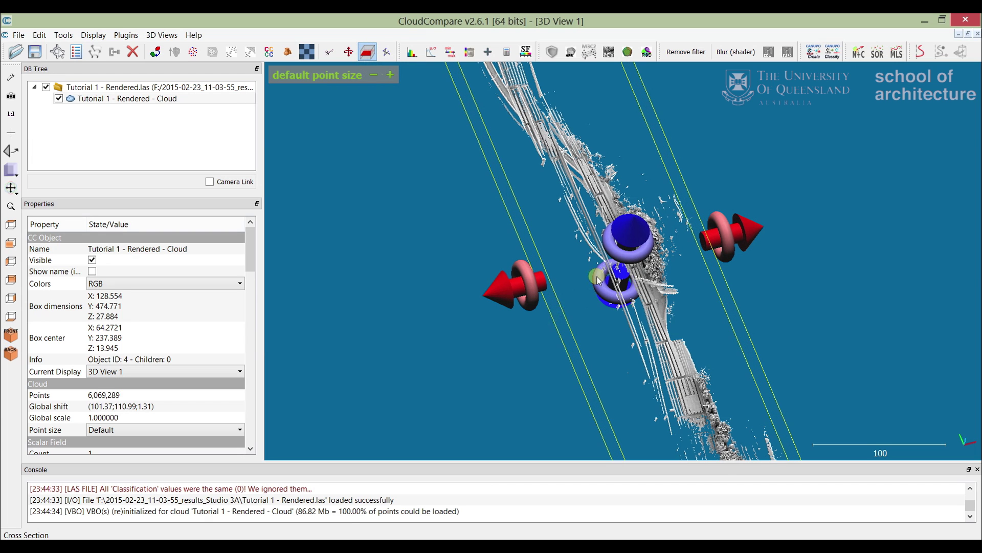
click(12, 225)
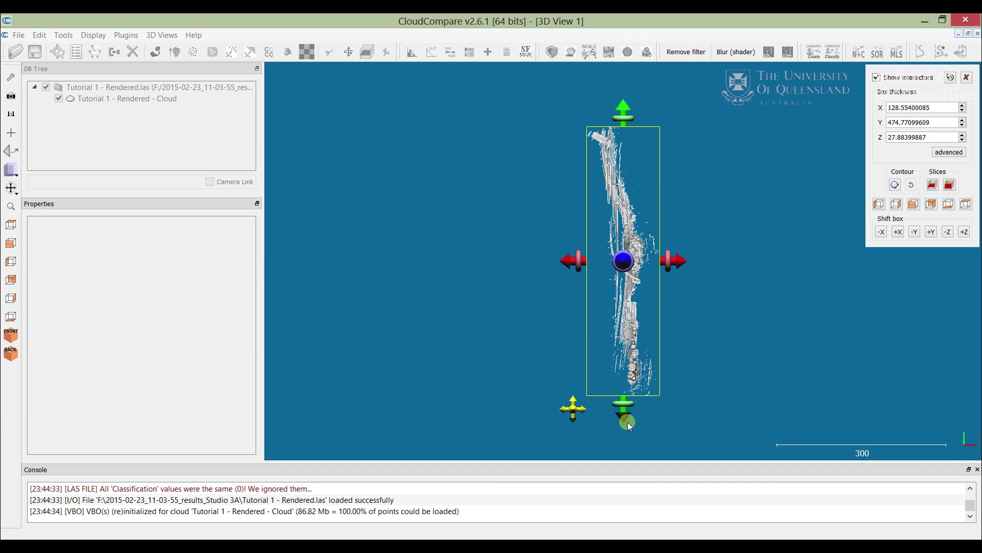
drag(627, 417, 640, 317)
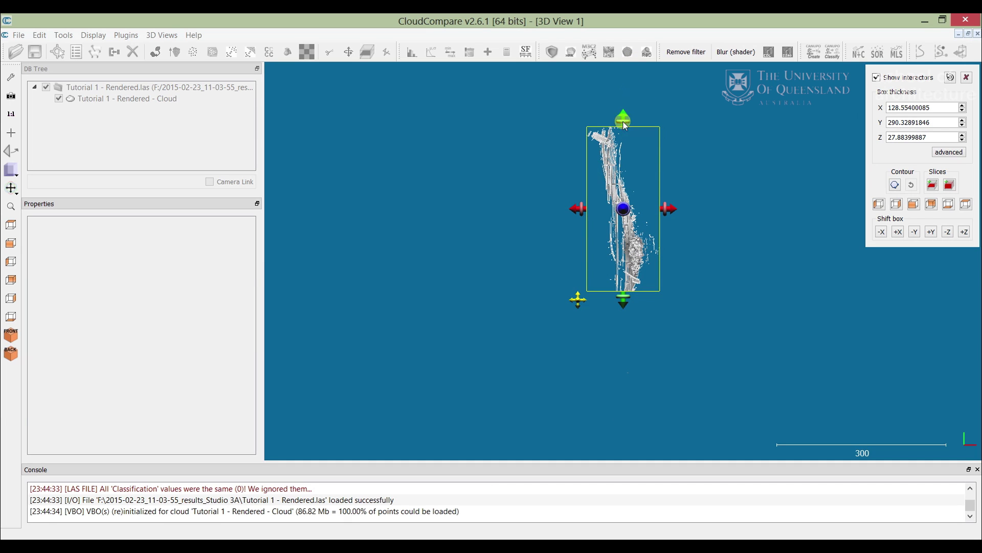
drag(625, 118, 630, 207)
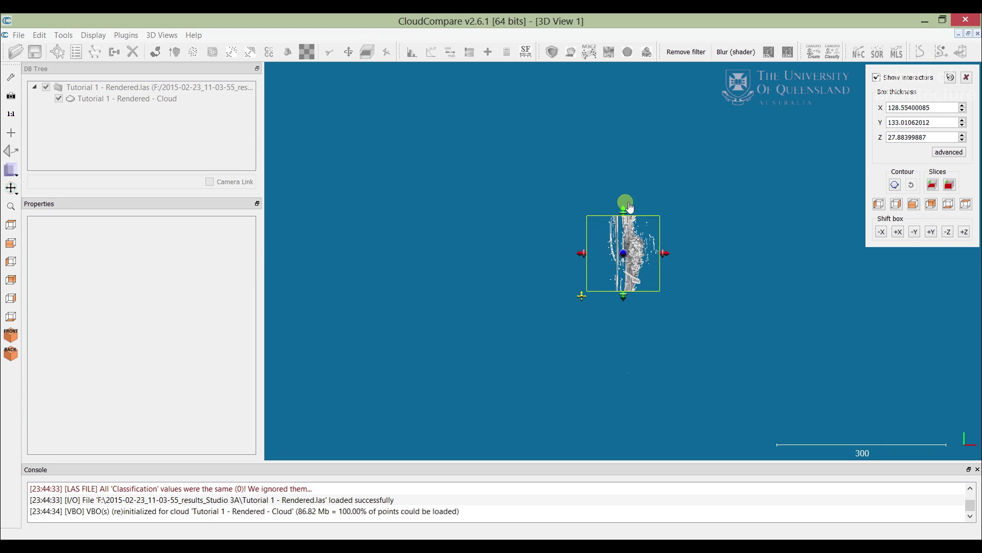
click(932, 185)
click(636, 307)
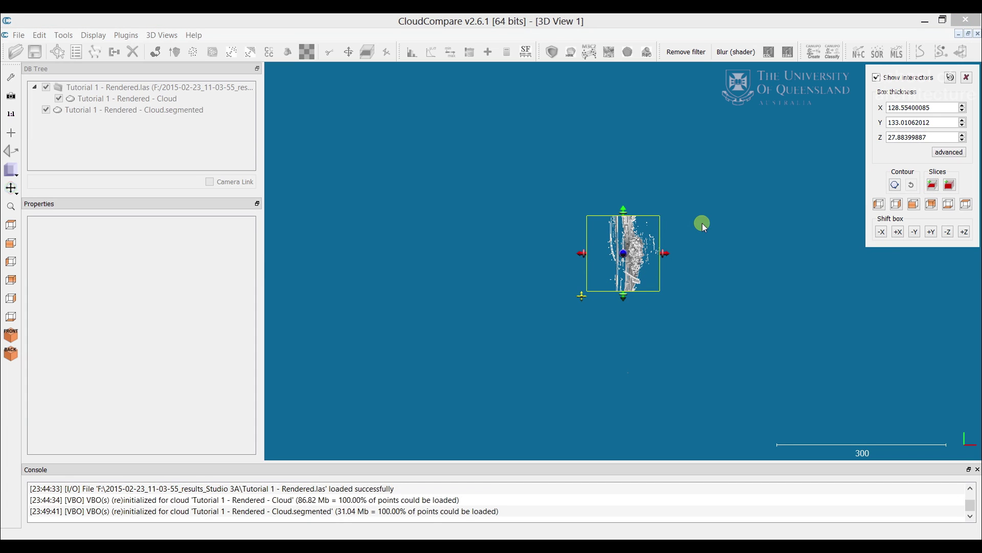
Step: Close the Cross Section tool and hide the original full street cloud
click(967, 77)
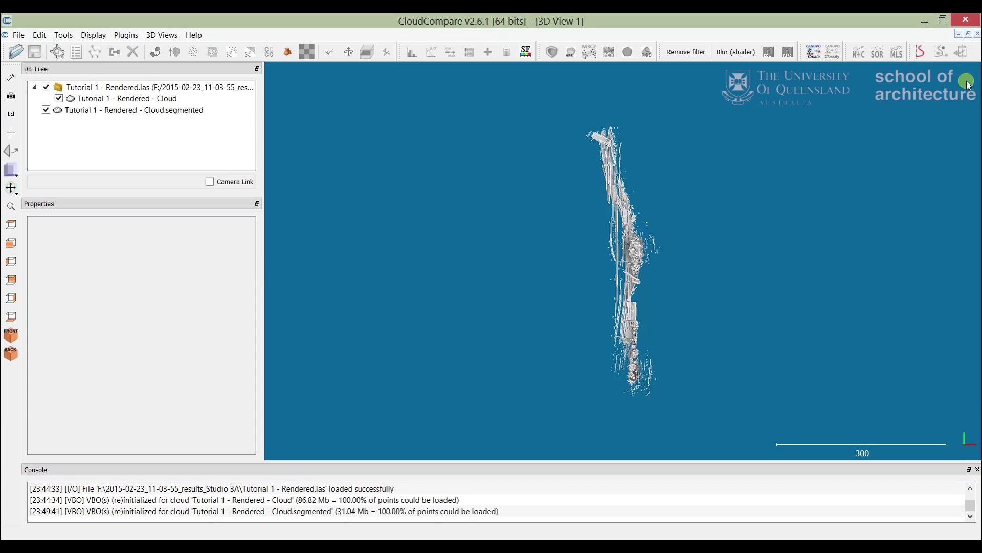
click(80, 99)
click(58, 98)
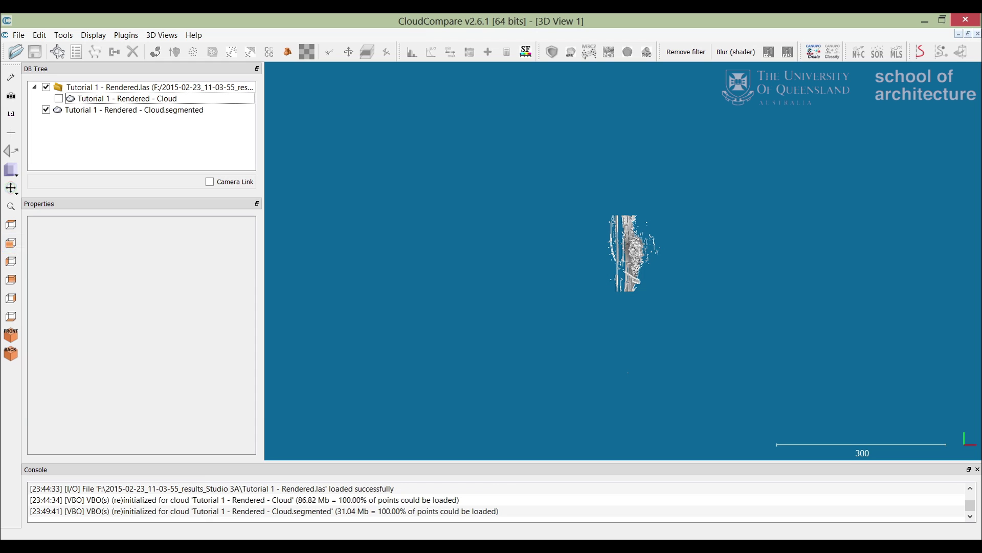
Step: View the extracted section close up from the front and select the Cloud.segmented entry
click(11, 242)
click(490, 321)
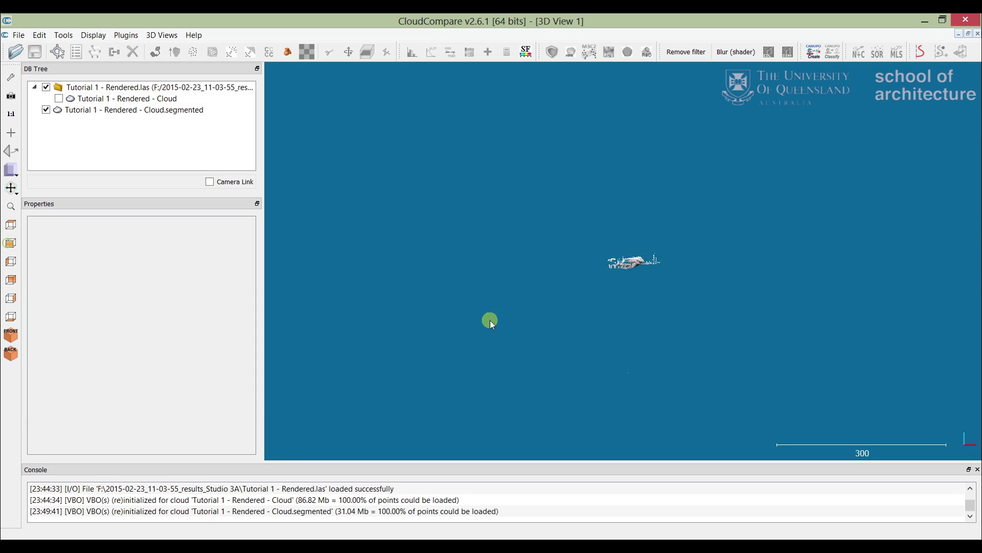
scroll(645, 264, up, 10)
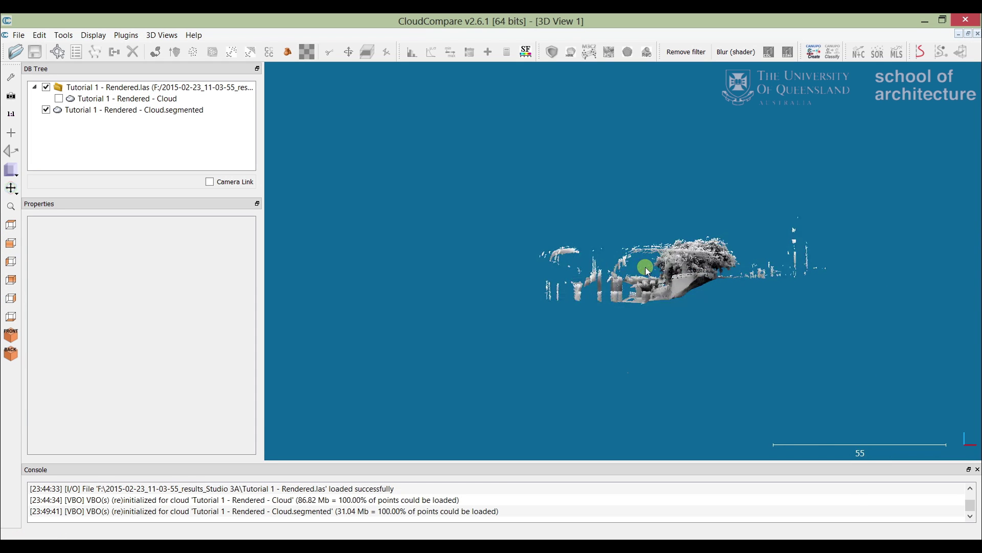
mouse_move(676, 292)
mouse_down()
mouse_move(657, 312)
mouse_move(691, 328)
mouse_move(698, 304)
mouse_move(721, 300)
mouse_move(671, 290)
mouse_up()
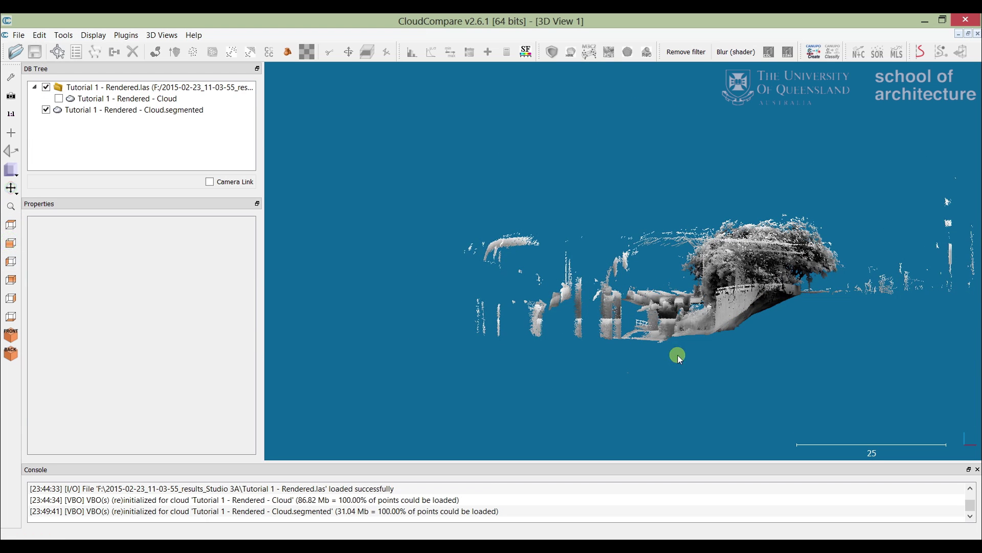
mouse_move(677, 355)
mouse_down()
mouse_move(737, 332)
mouse_move(670, 369)
mouse_up()
mouse_move(669, 359)
right_down()
mouse_move(604, 310)
mouse_move(625, 310)
right_up()
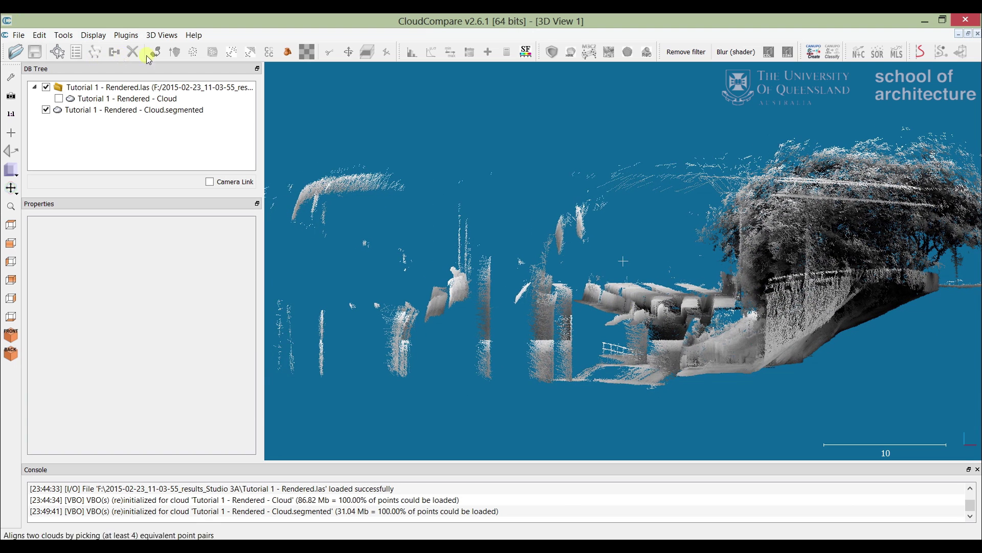
click(100, 110)
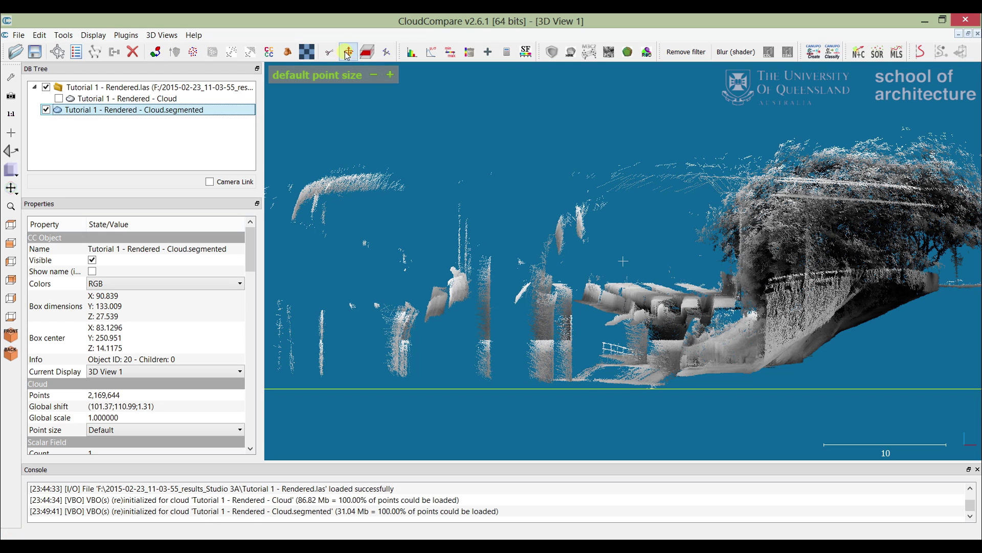
Step: With the Segment tool, enclose the trees and upper points in a polygon and cut them away
click(329, 53)
click(456, 408)
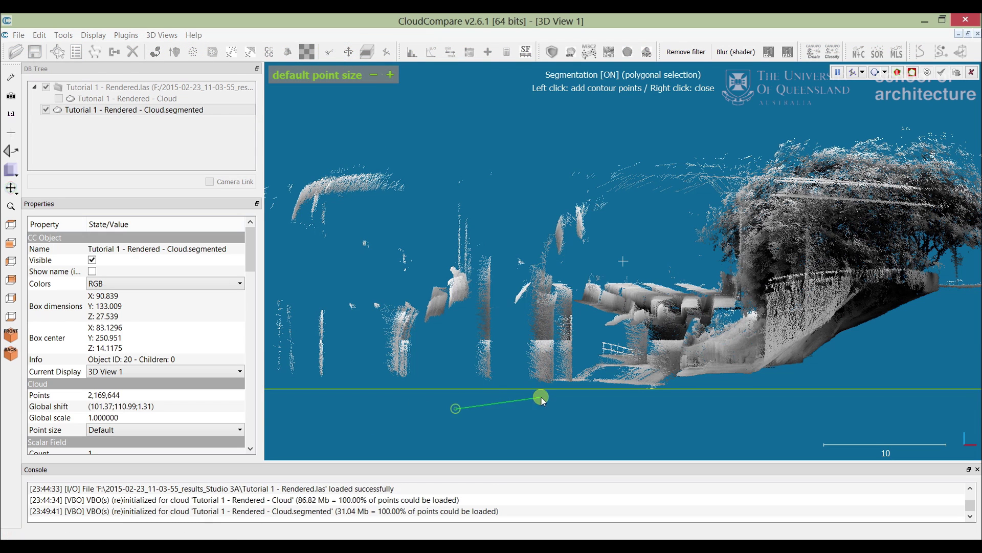
click(580, 367)
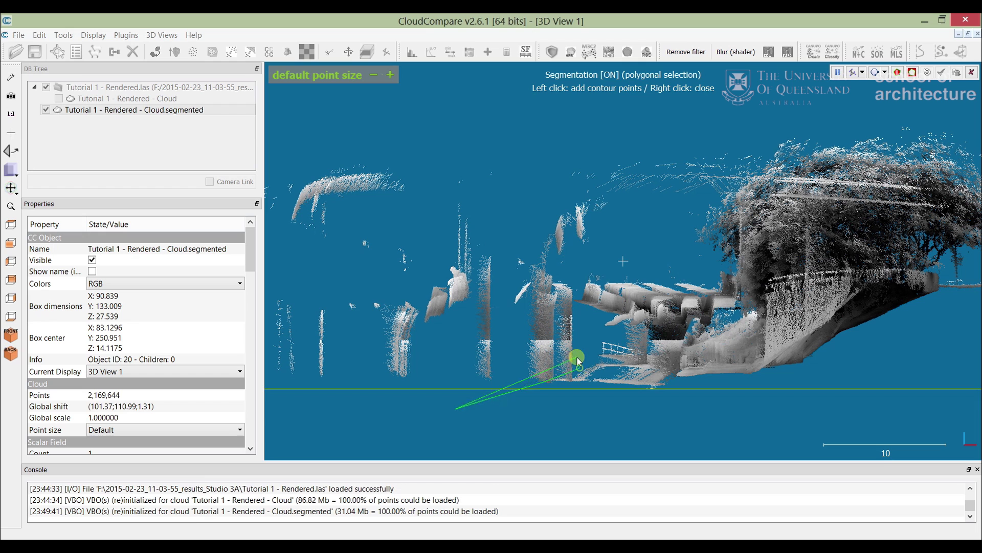
click(586, 333)
click(683, 325)
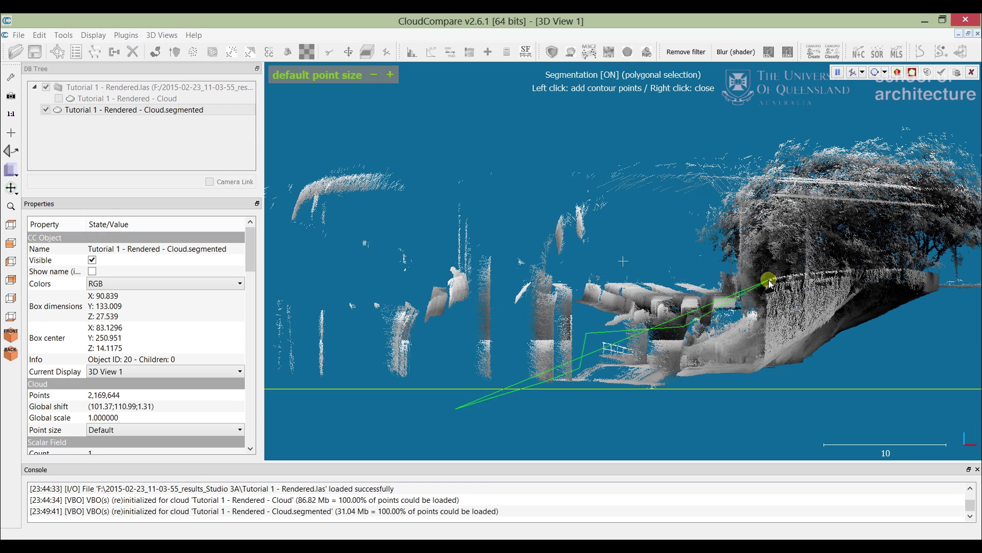
click(757, 274)
click(940, 258)
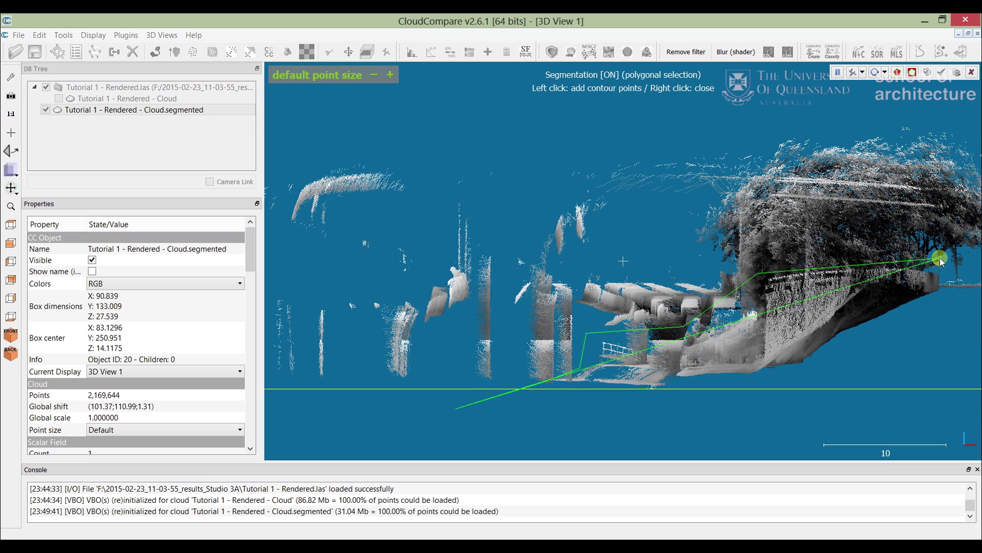
click(975, 254)
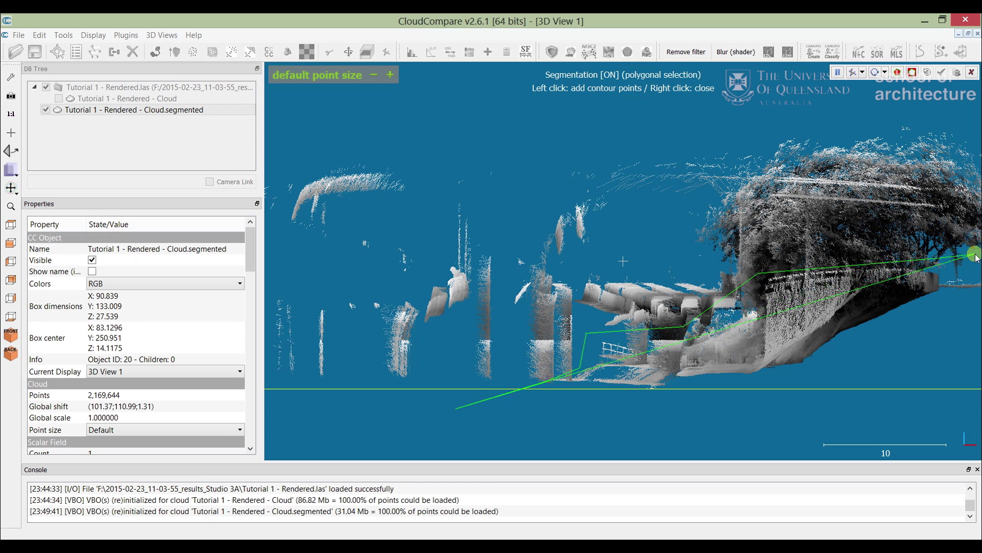
click(942, 122)
click(578, 92)
click(328, 137)
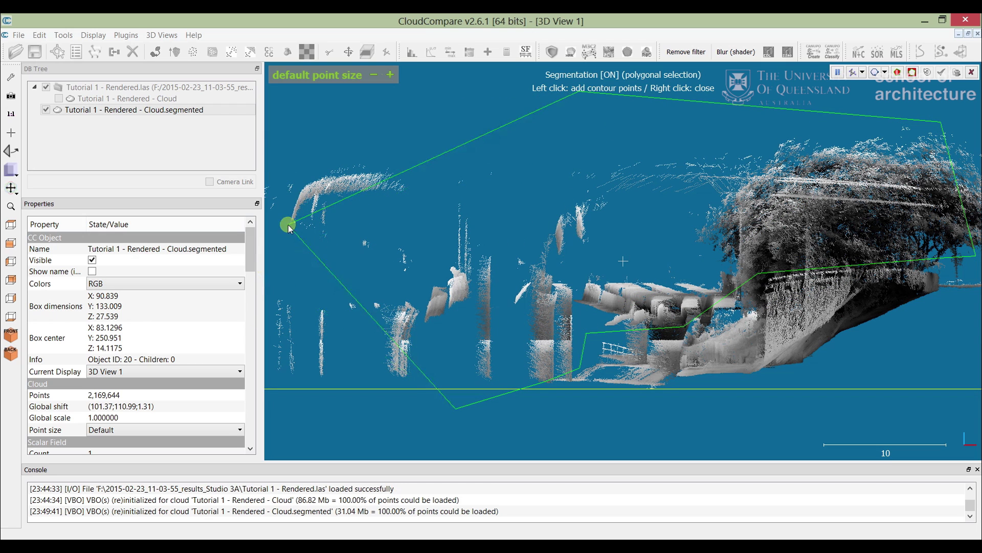
click(284, 158)
click(279, 421)
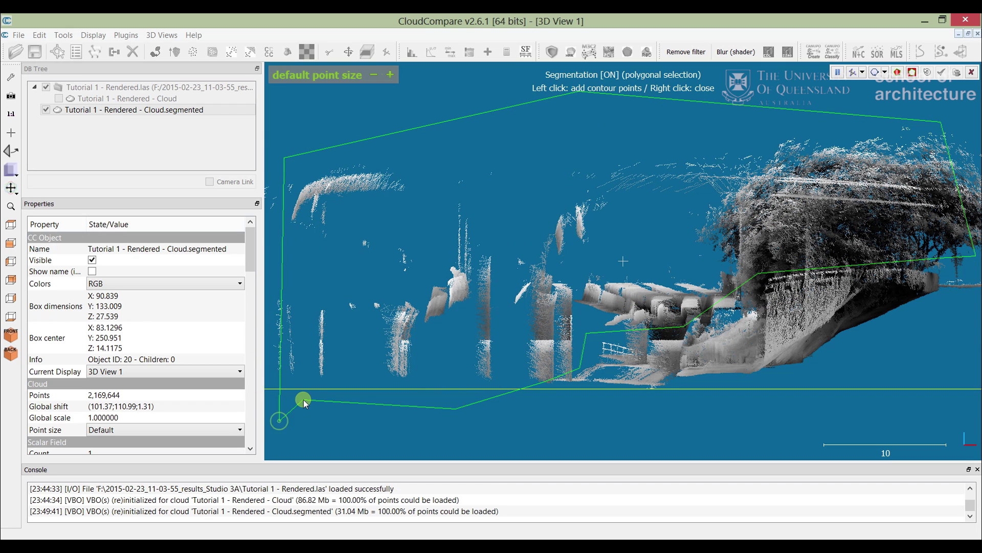
right_click(300, 404)
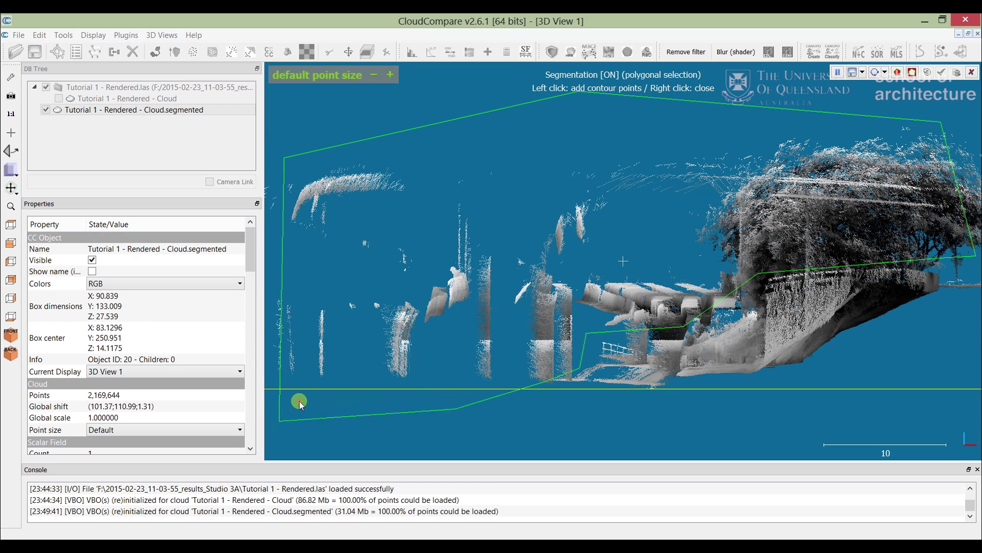
click(912, 73)
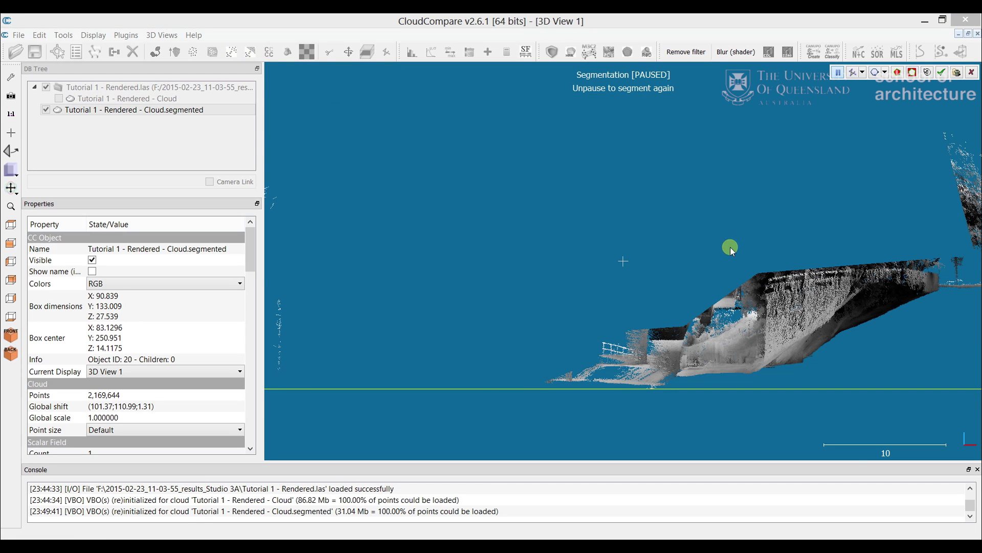
Step: Enclose the scattered stray points on the right in a new polygon and segment them out
scroll(730, 245, down, 2)
right_drag(778, 219, 595, 232)
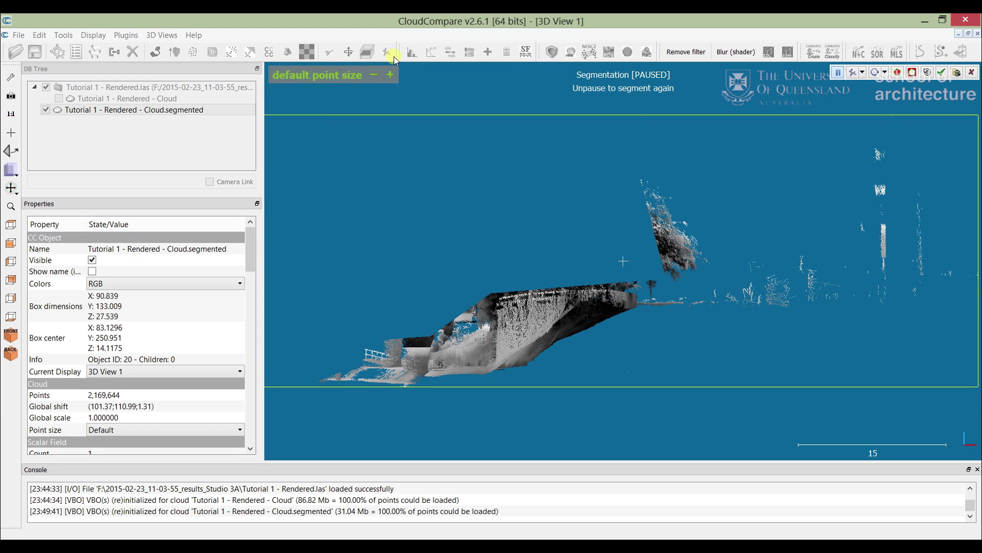
click(837, 72)
click(595, 165)
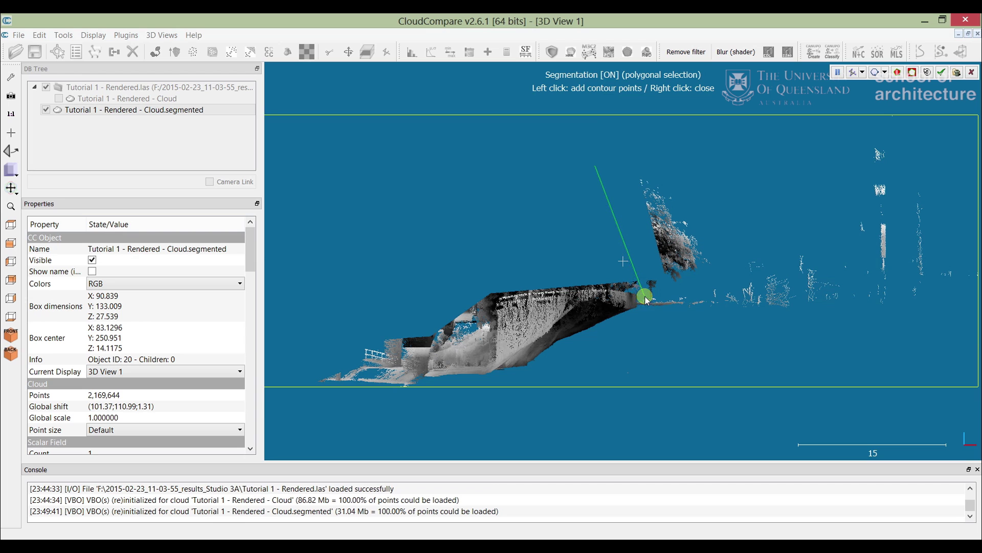
click(647, 297)
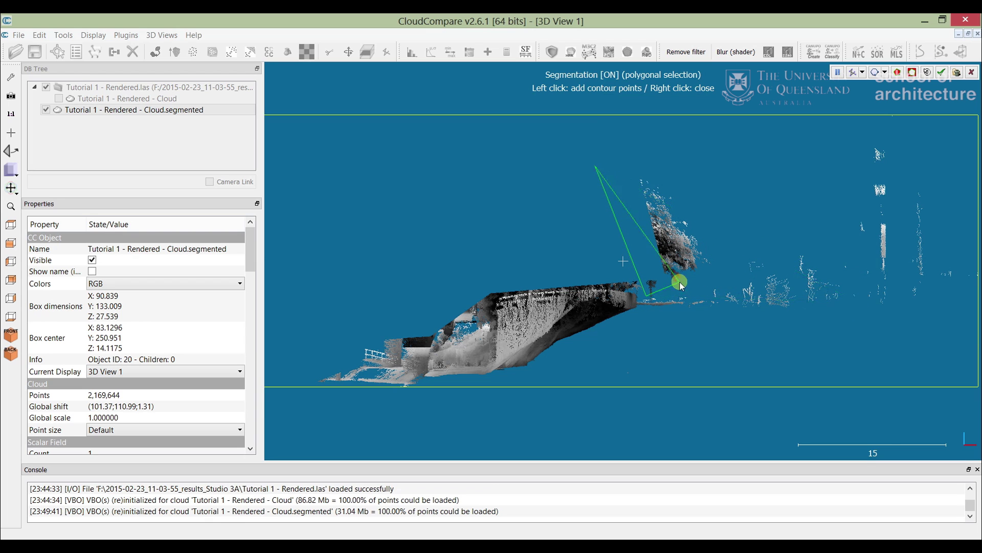
click(689, 292)
click(689, 334)
click(875, 358)
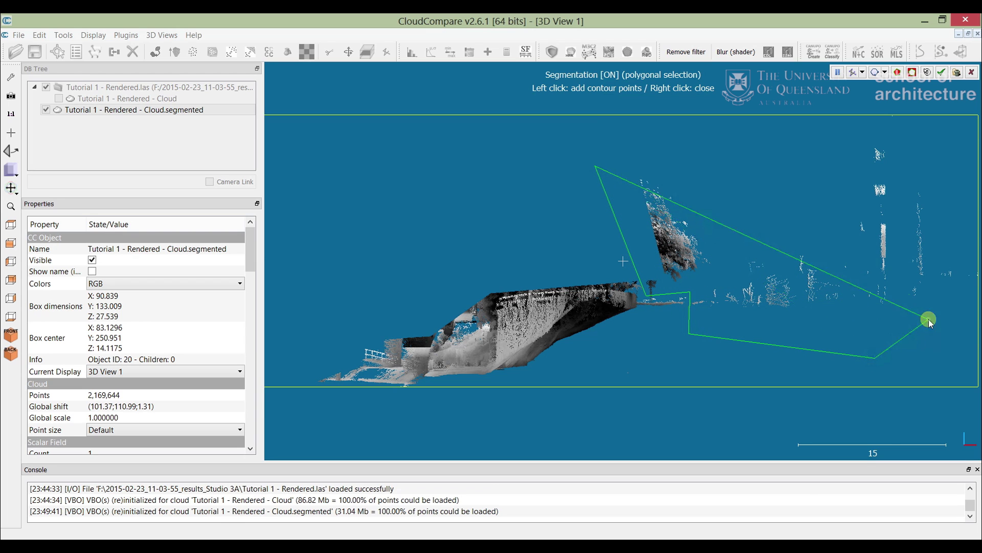
click(929, 318)
click(967, 317)
click(974, 225)
click(950, 157)
click(921, 124)
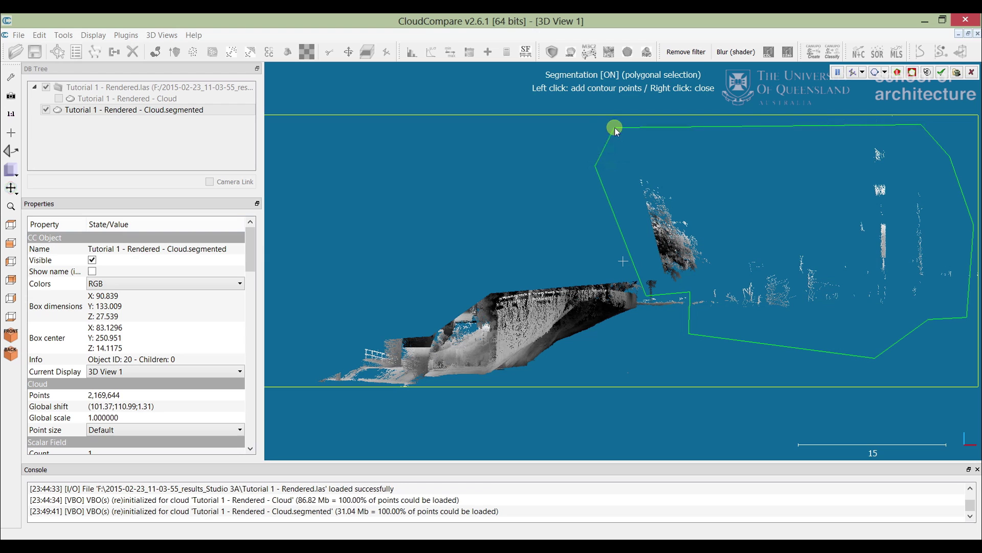
click(596, 141)
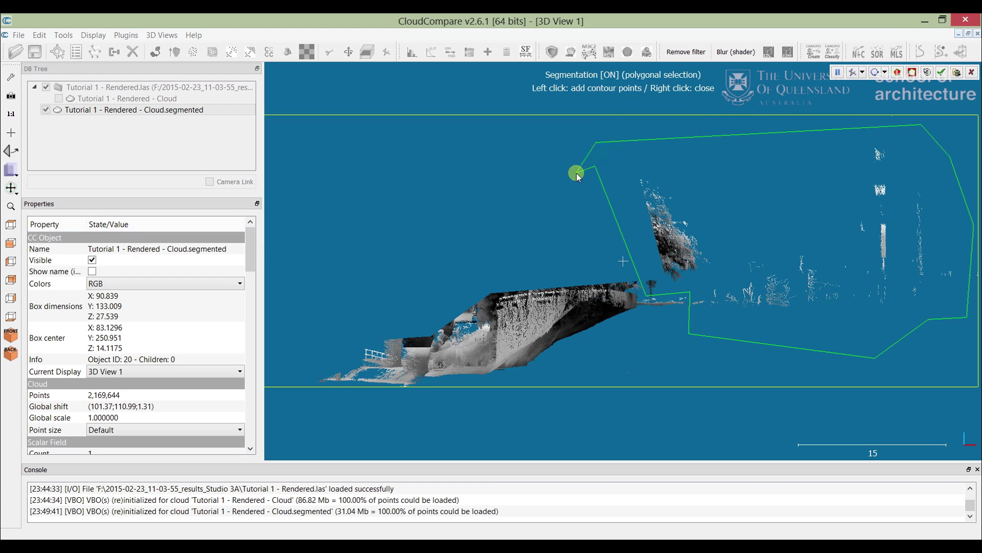
right_click(589, 156)
click(913, 72)
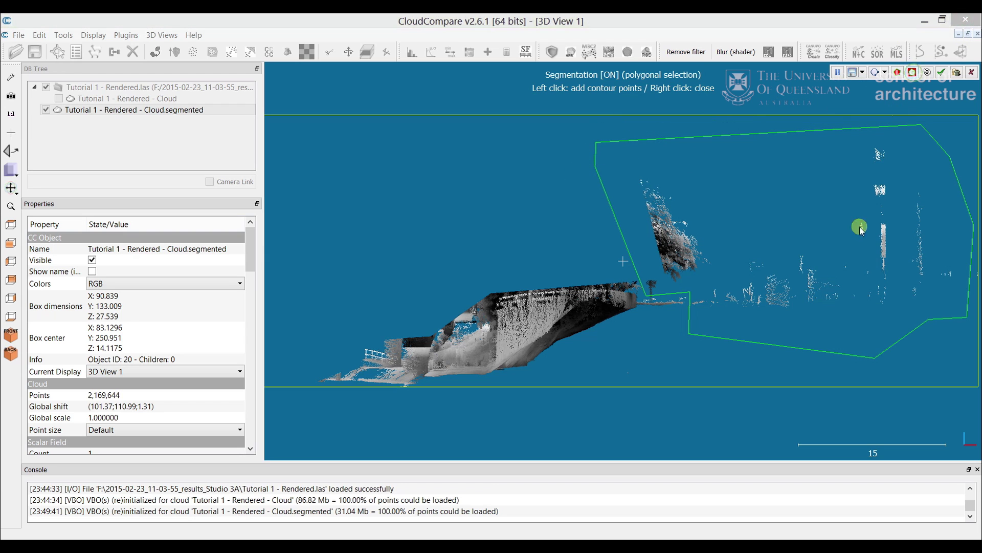
mouse_move(544, 301)
mouse_down()
mouse_move(535, 276)
mouse_move(625, 268)
mouse_move(567, 335)
mouse_move(548, 315)
mouse_up()
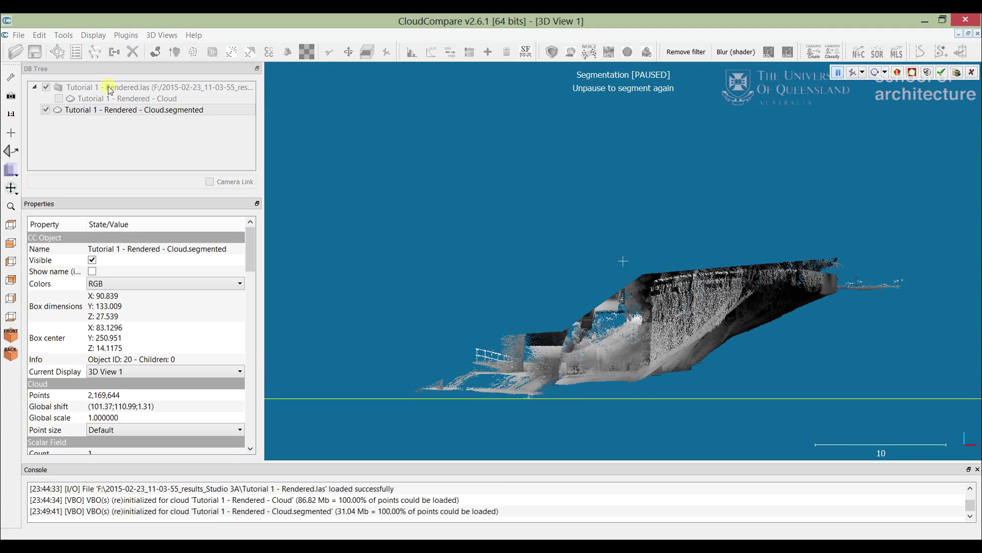
Step: Outline the trees standing above the street with a polygon and segment them out
drag(534, 183, 587, 290)
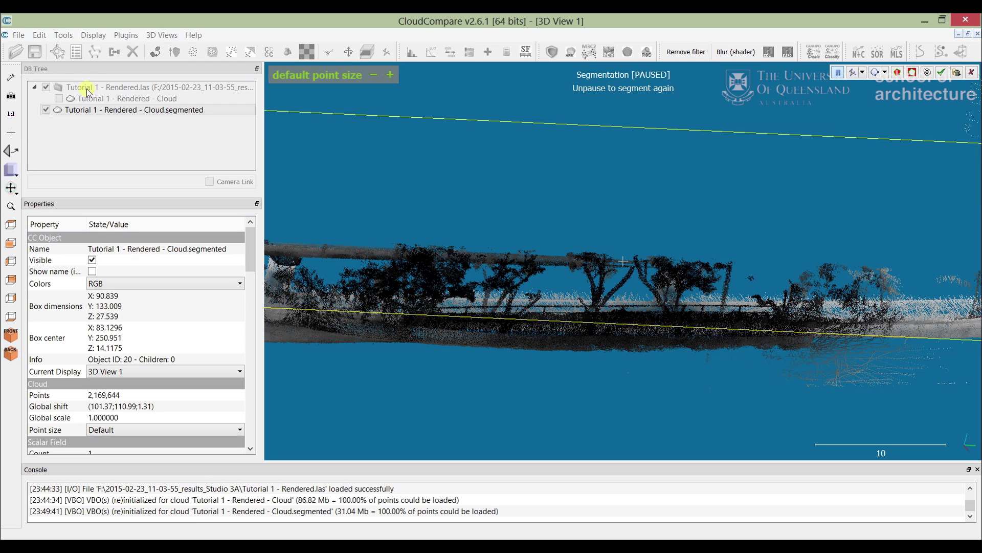
click(836, 76)
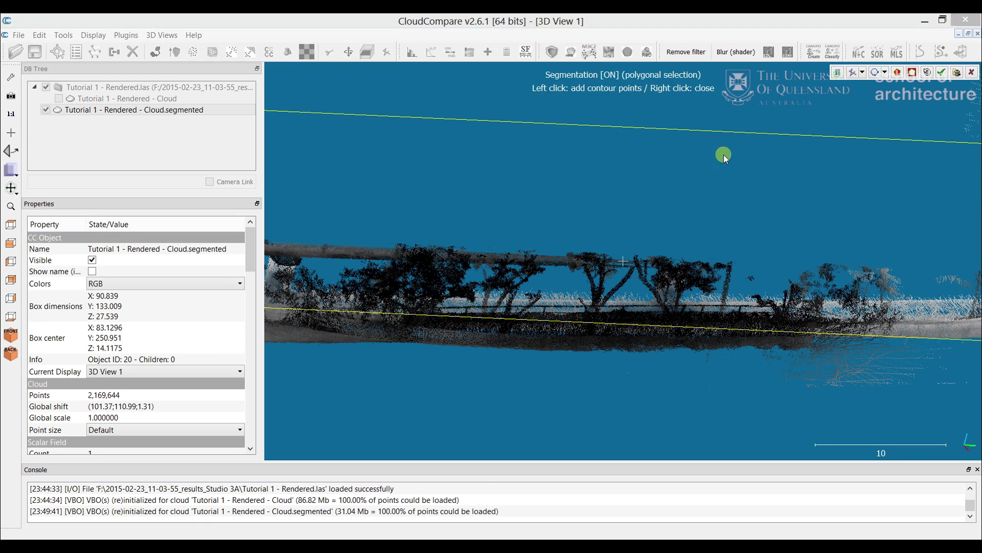
click(299, 215)
click(329, 286)
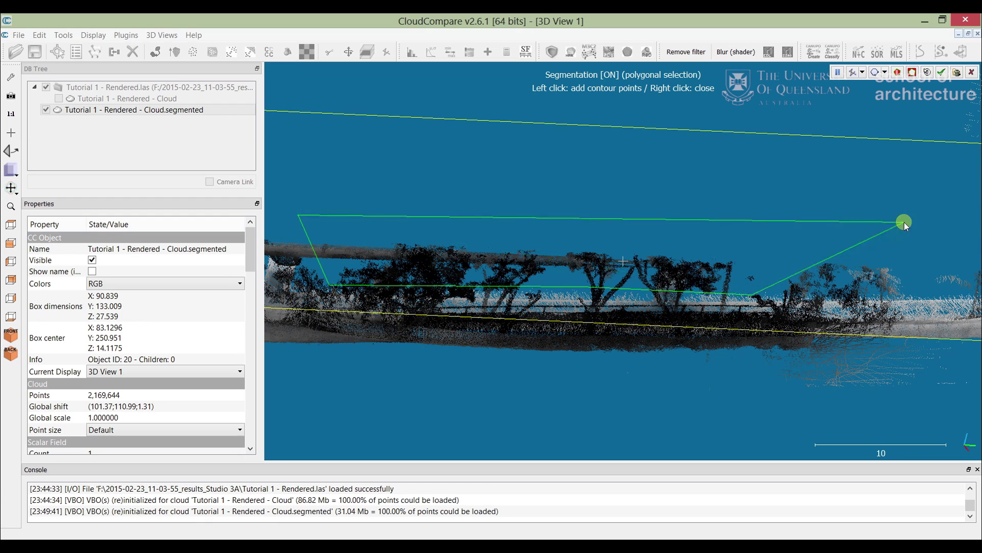
click(911, 294)
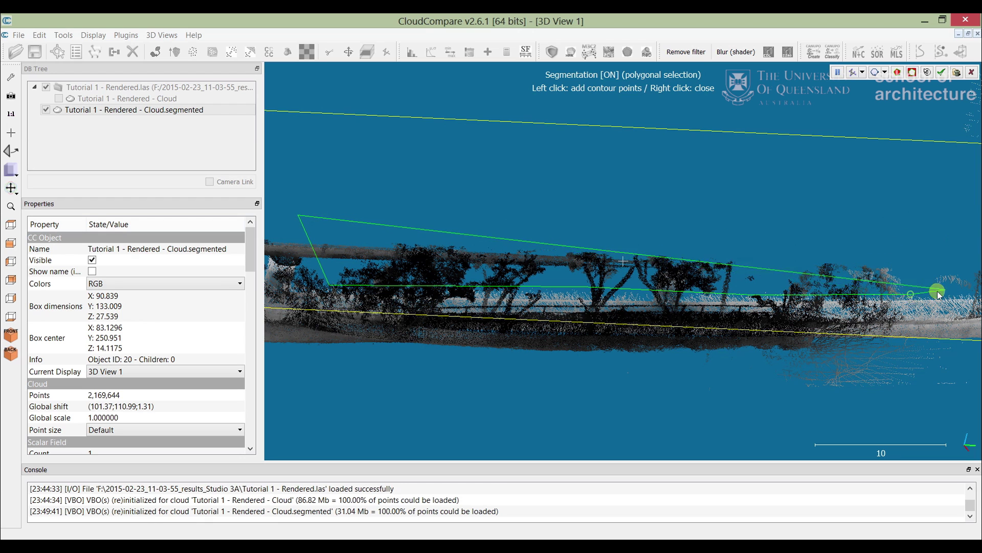
click(974, 285)
click(909, 215)
click(612, 164)
right_click(612, 164)
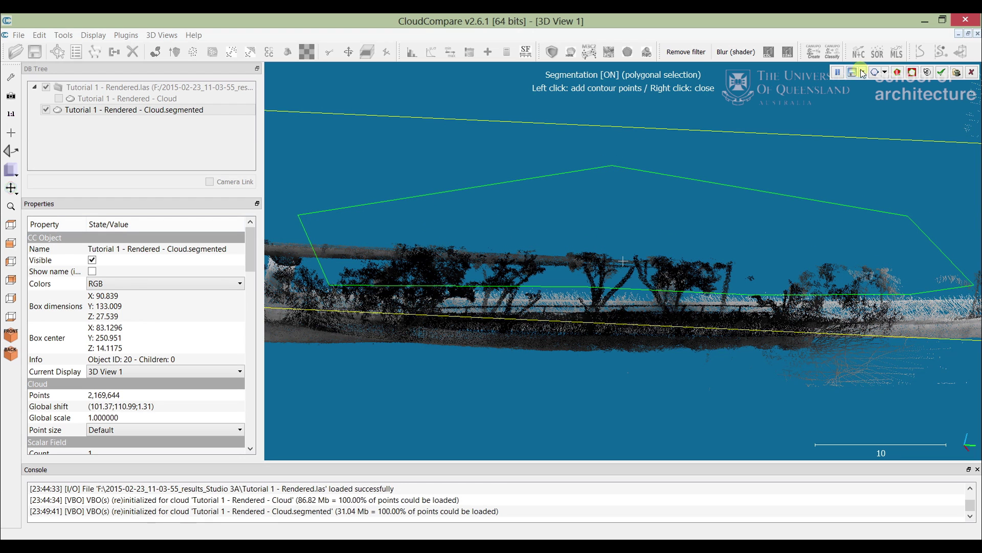
click(912, 70)
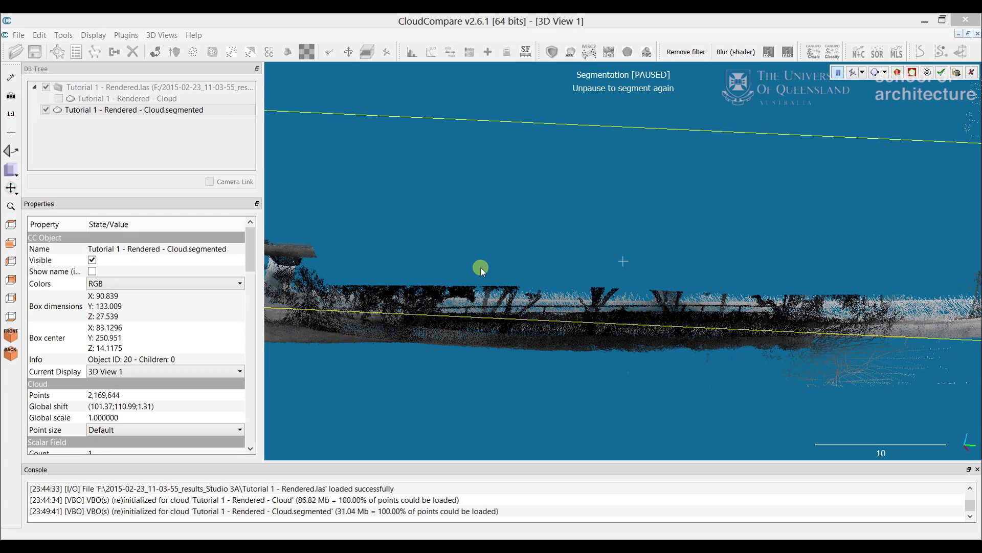
Step: Turn the cloud lengthwise and cut out the fence and remaining upper tree points
drag(483, 246, 624, 261)
drag(556, 65, 537, 210)
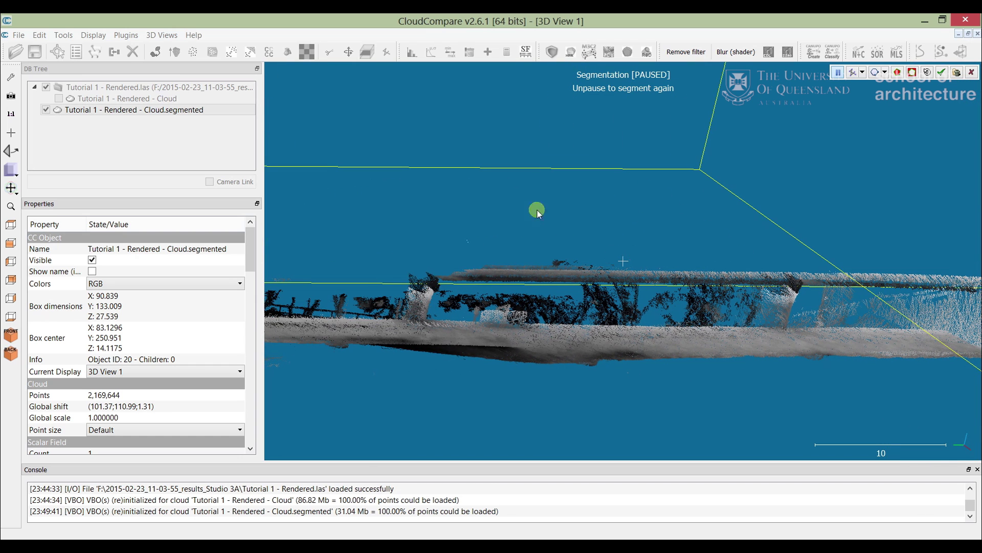
click(837, 73)
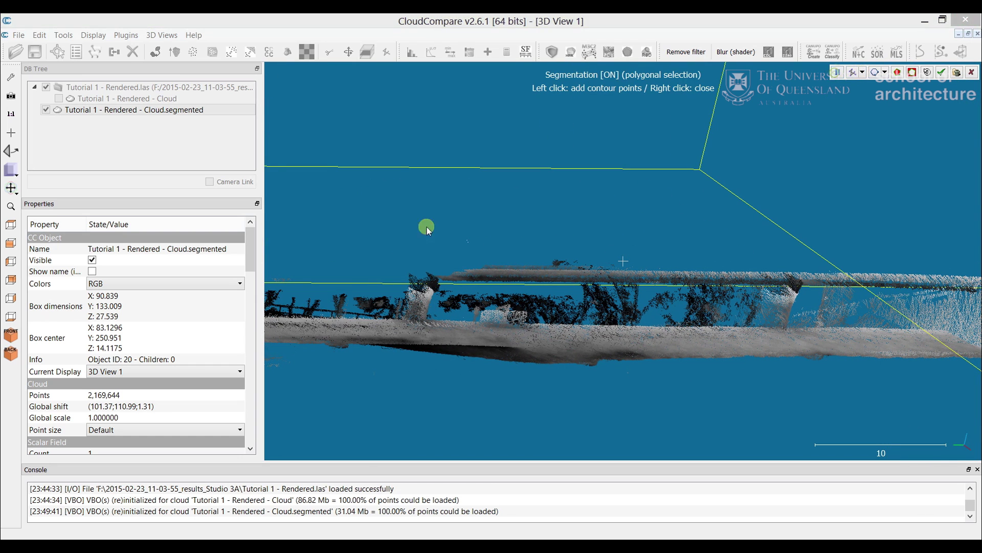
click(344, 247)
click(379, 307)
click(510, 315)
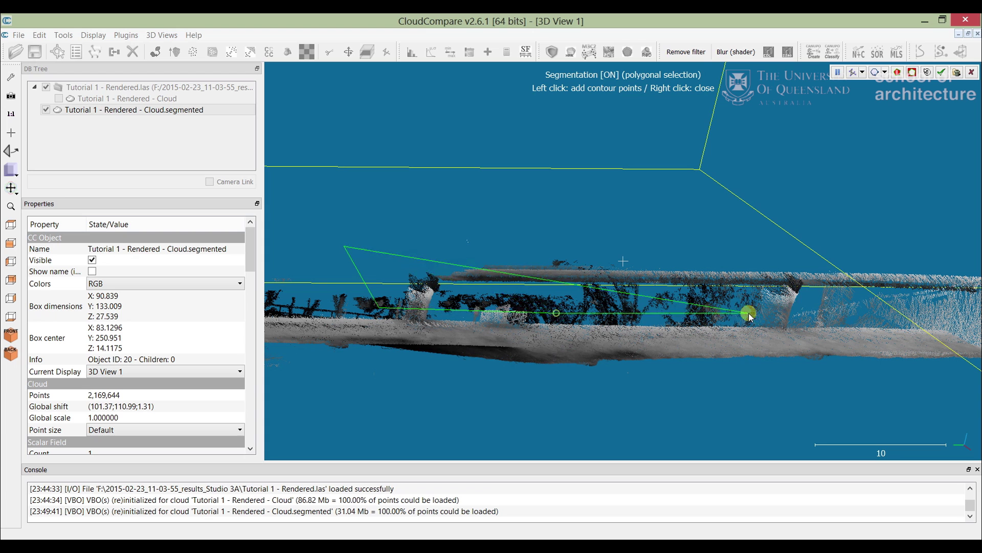
click(817, 306)
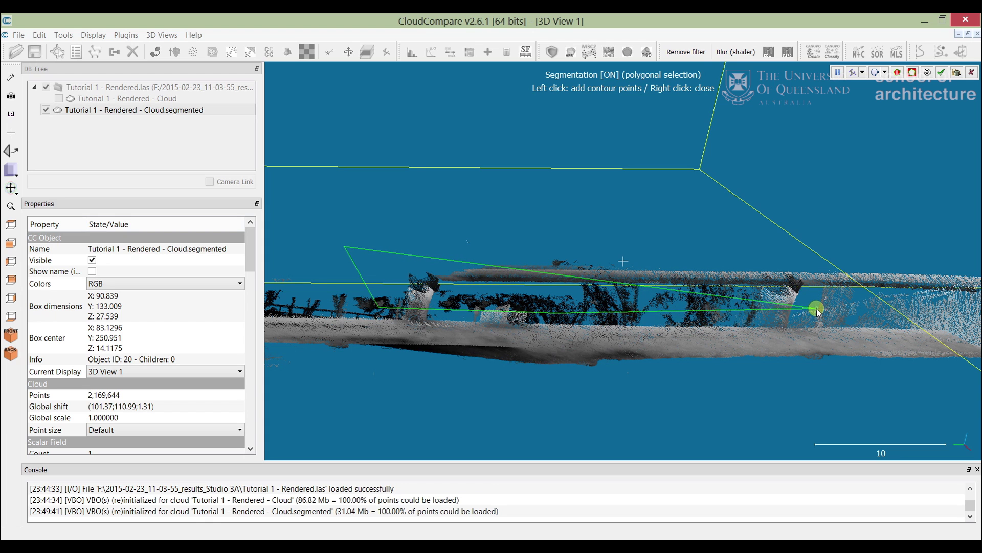
click(817, 310)
click(959, 270)
right_click(921, 207)
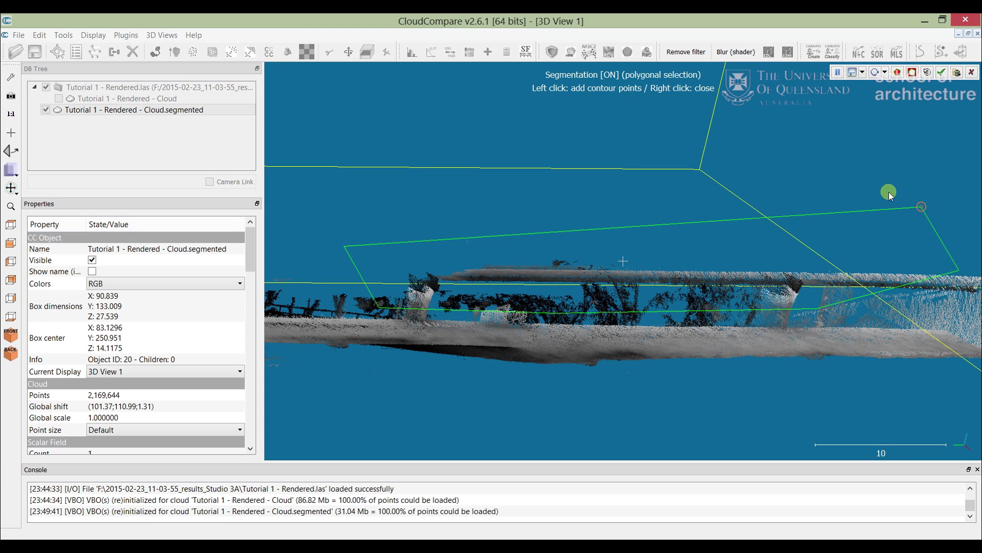
click(838, 72)
drag(621, 230, 537, 225)
Step: Outline the leftover wall points at the near end and segment them out
click(838, 72)
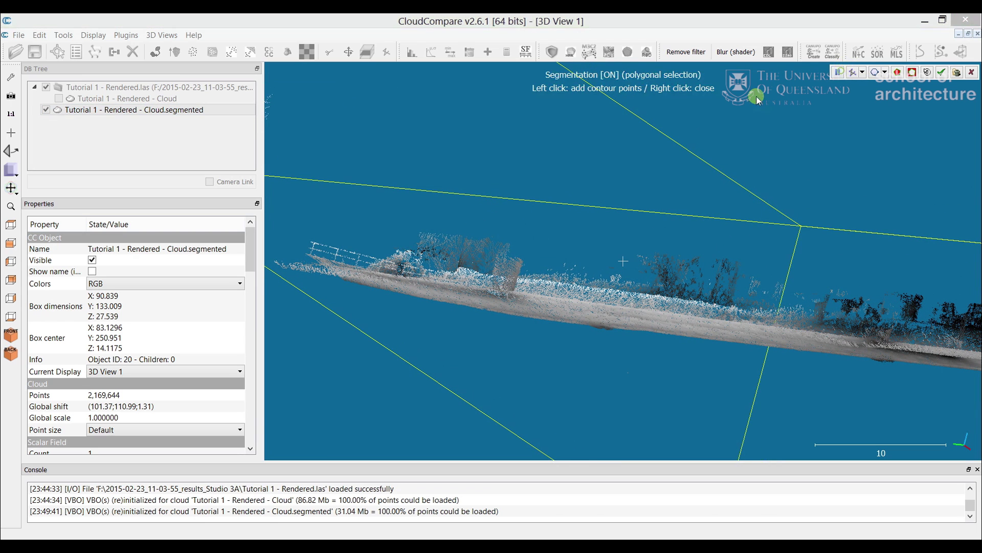
click(399, 215)
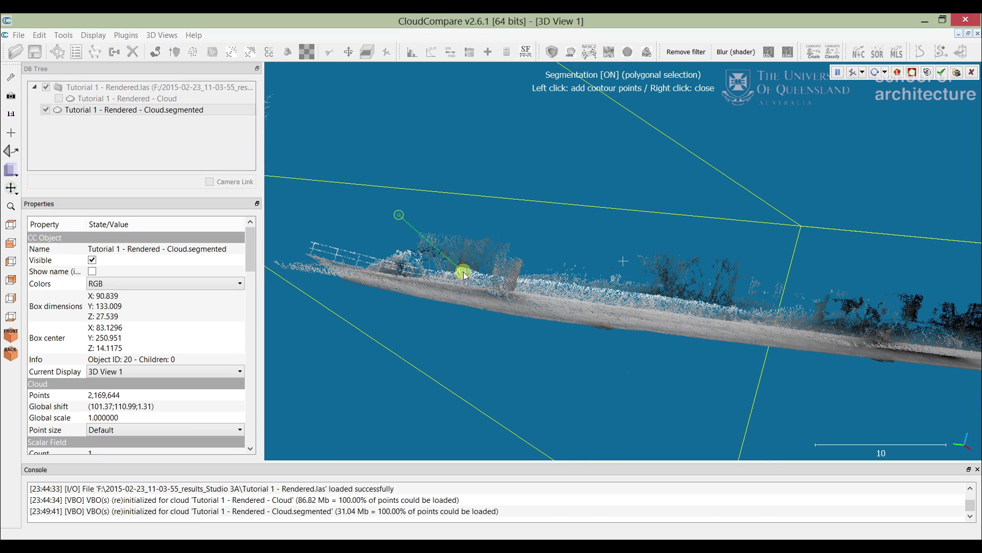
click(424, 251)
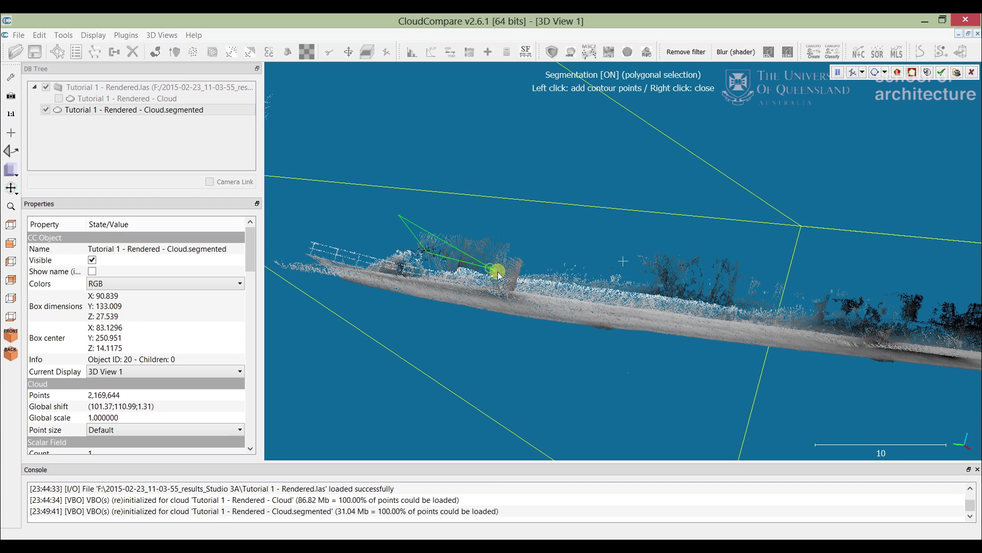
click(559, 270)
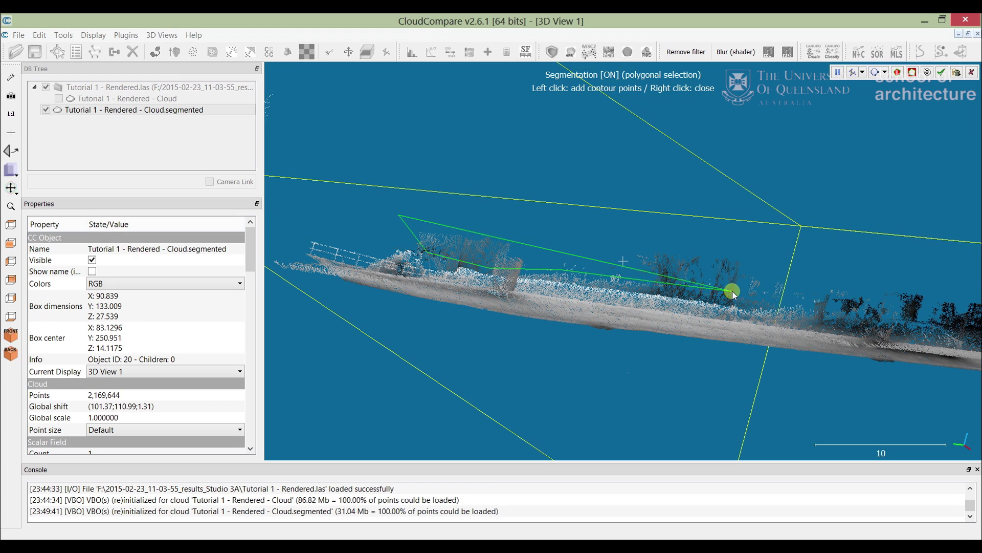
click(847, 296)
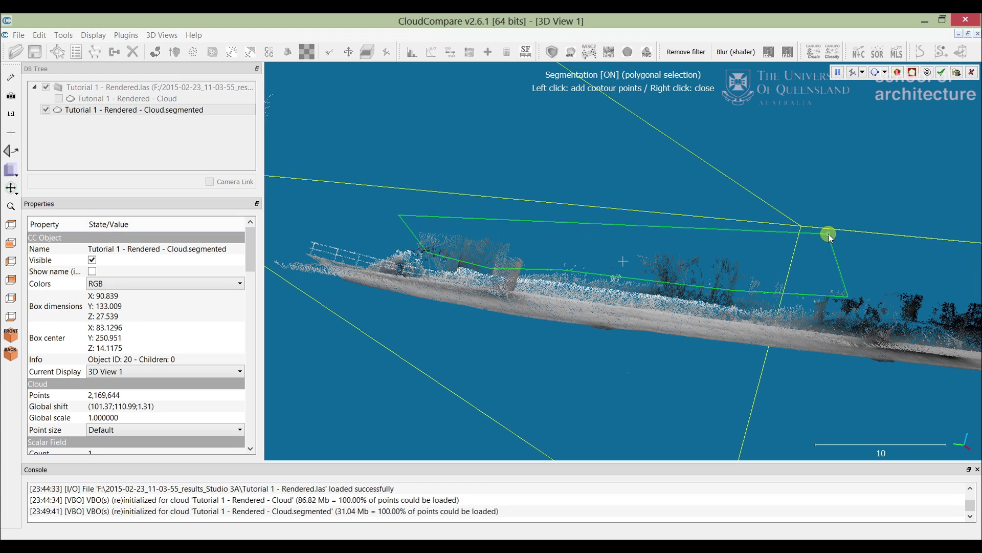
right_click(829, 235)
click(911, 74)
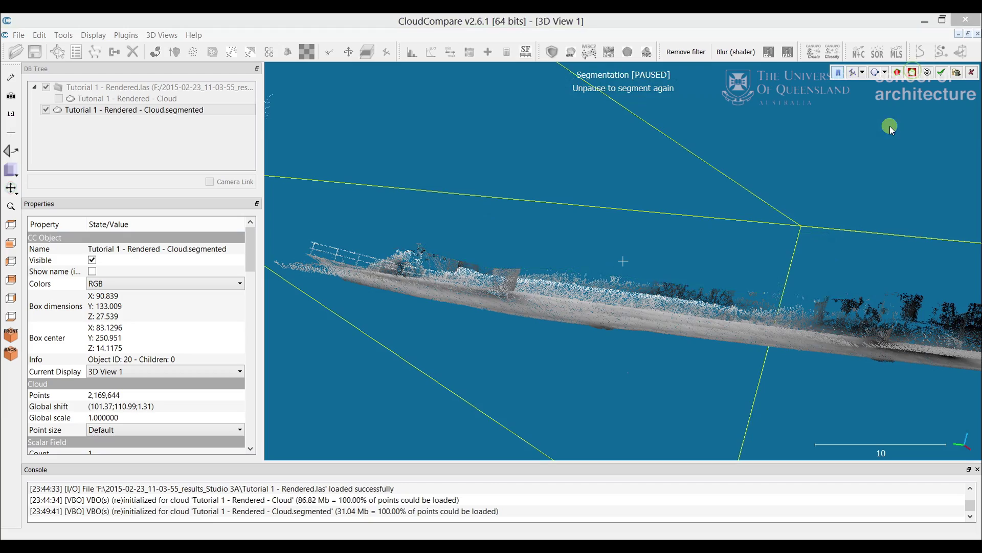
Step: From a side-on view, outline the fragment floating above the street and remove it
mouse_move(634, 264)
mouse_down()
mouse_move(606, 322)
mouse_move(603, 254)
mouse_move(266, 252)
mouse_up()
drag(889, 259, 541, 257)
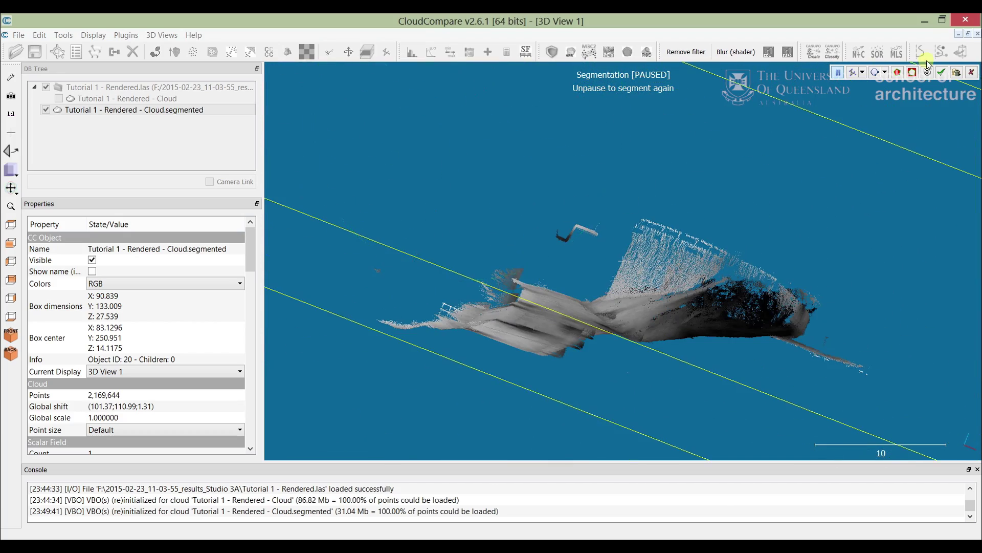
click(837, 73)
click(494, 161)
click(547, 267)
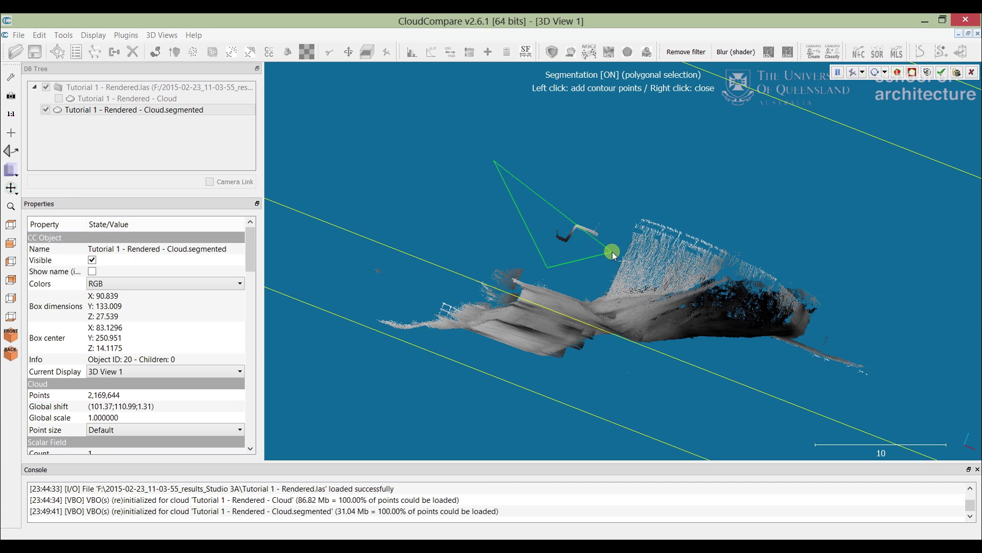
click(612, 252)
click(624, 183)
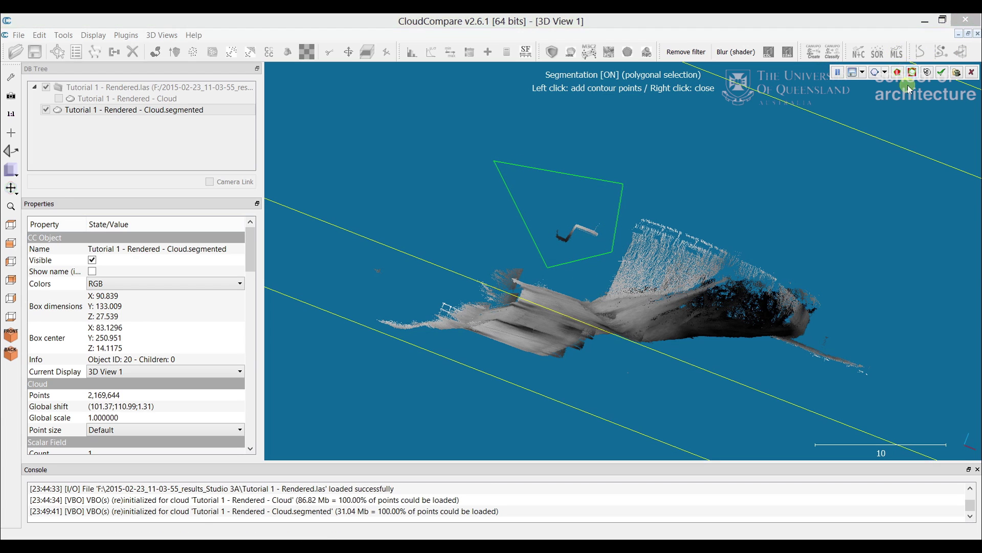
key(space)
drag(563, 204, 318, 277)
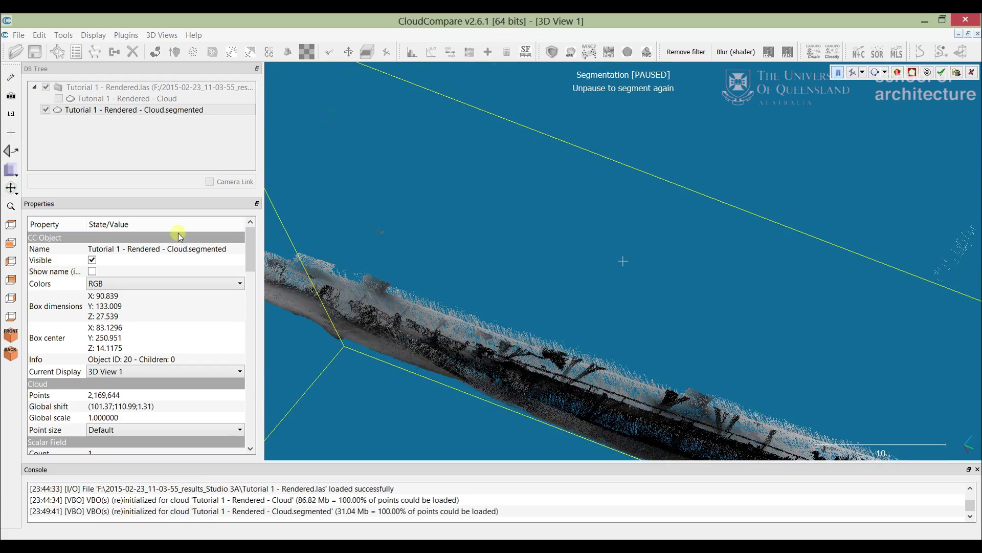
Step: Center the perspective on the cloud and orbit the street surface to a side view
click(11, 169)
click(57, 189)
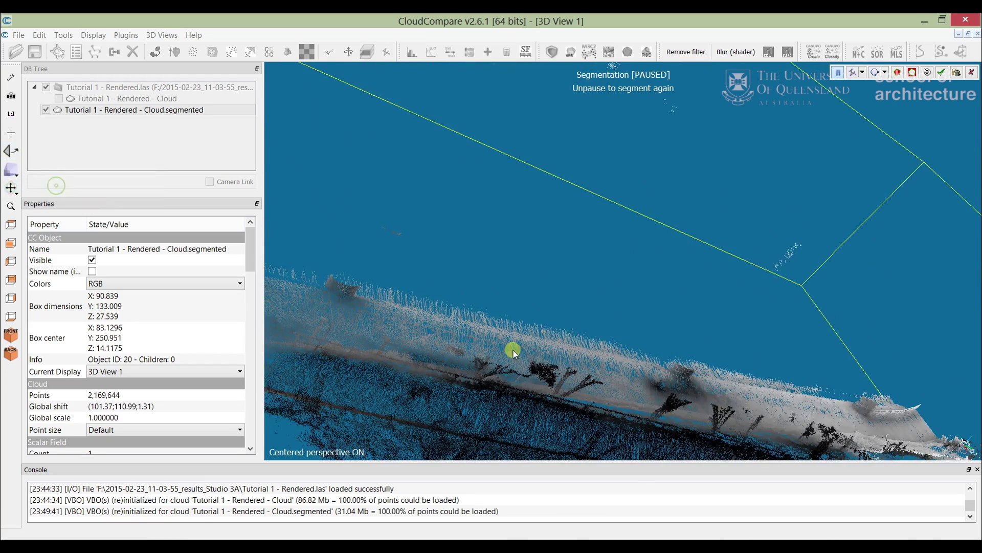
drag(512, 347, 626, 266)
drag(573, 373, 643, 353)
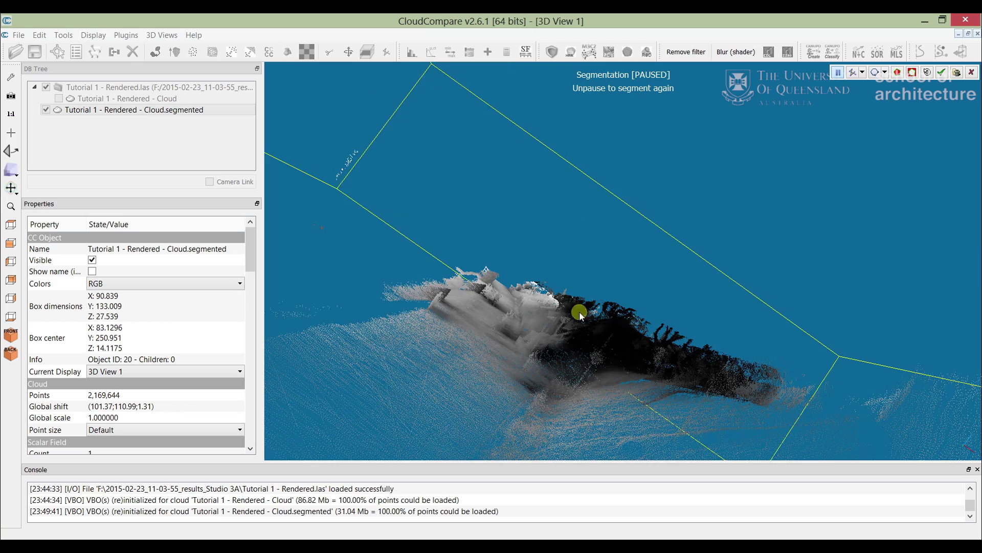
drag(579, 311, 502, 312)
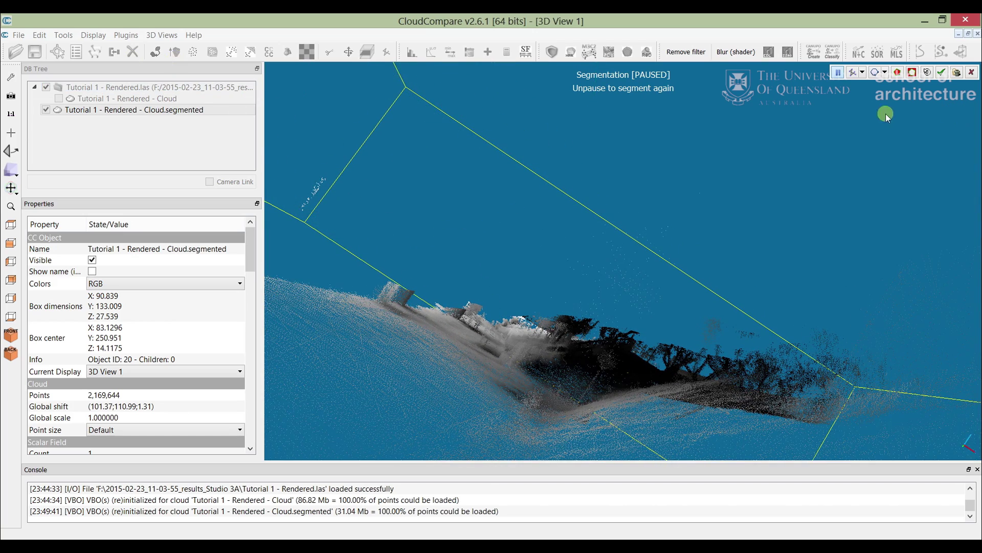
Step: Cut away the leftover stray points at the cloud's left end with a triangular polygon
click(837, 72)
click(321, 270)
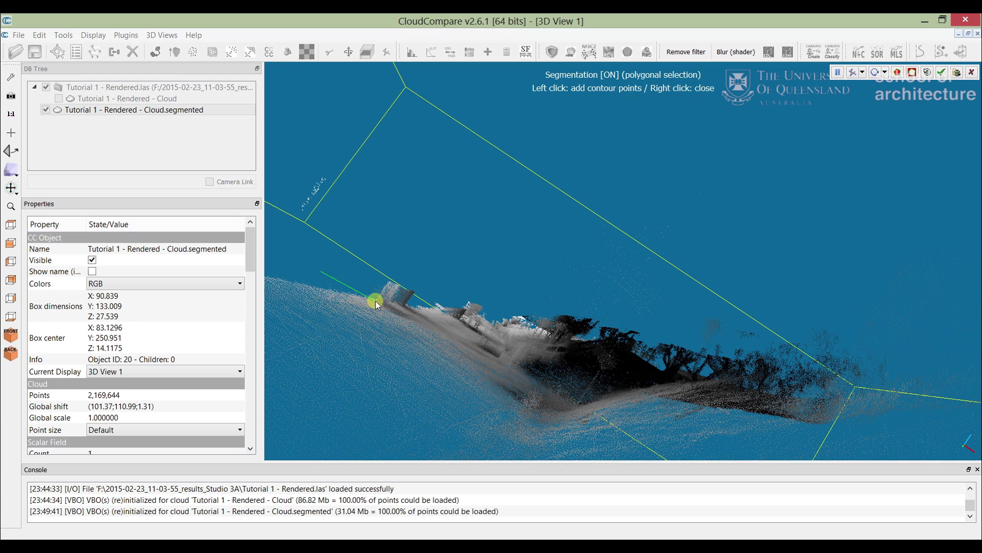
click(458, 285)
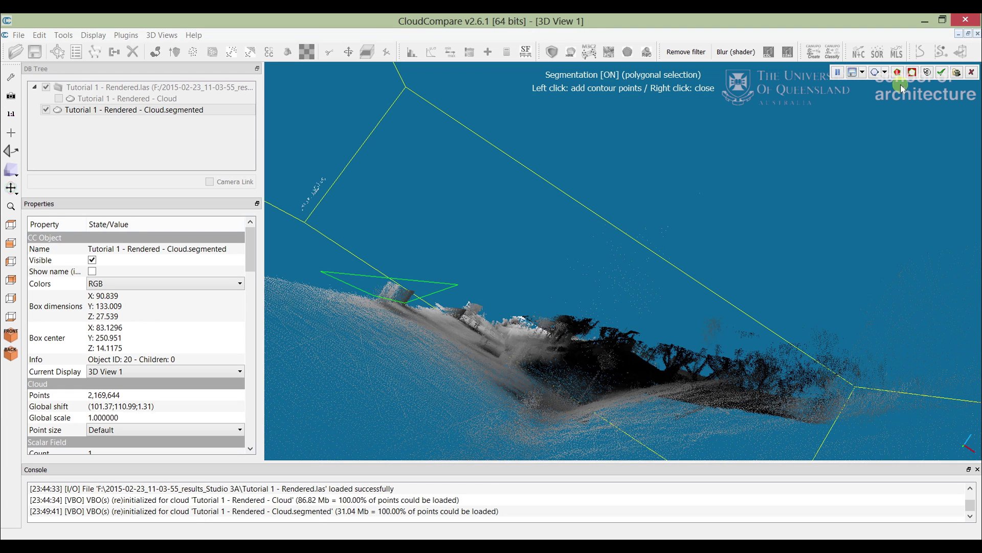
click(911, 73)
drag(488, 309, 520, 201)
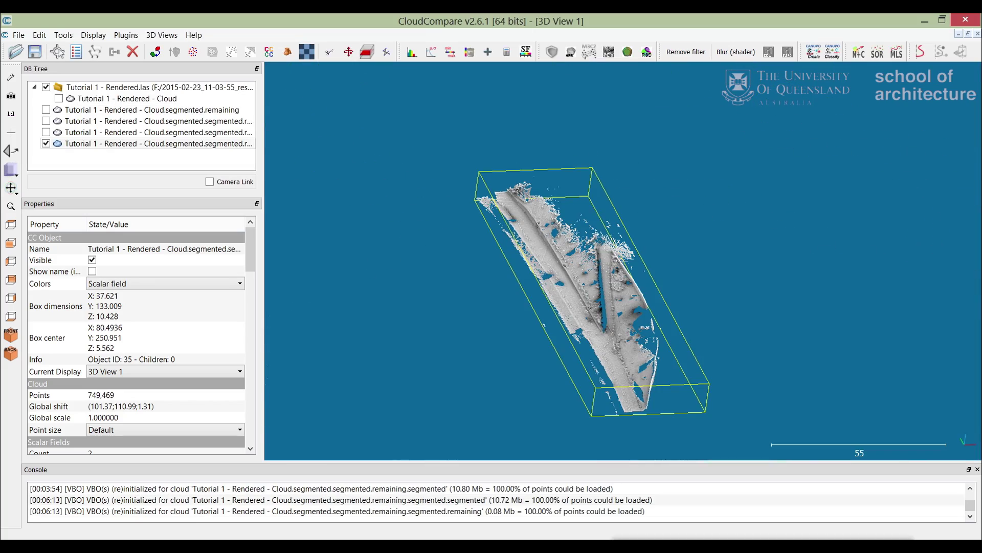
drag(617, 450, 639, 375)
scroll(603, 291, up, 5)
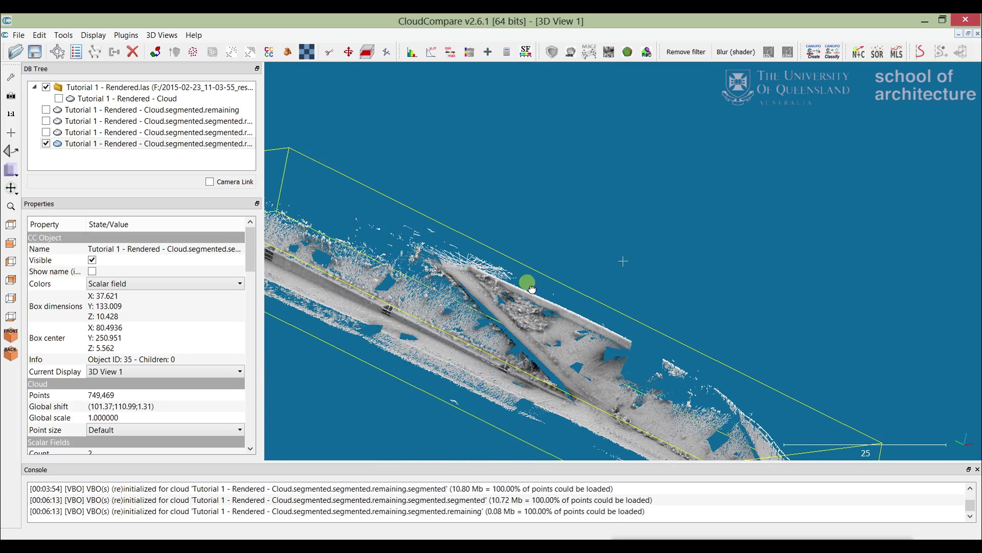
drag(532, 289, 427, 304)
drag(548, 253, 487, 230)
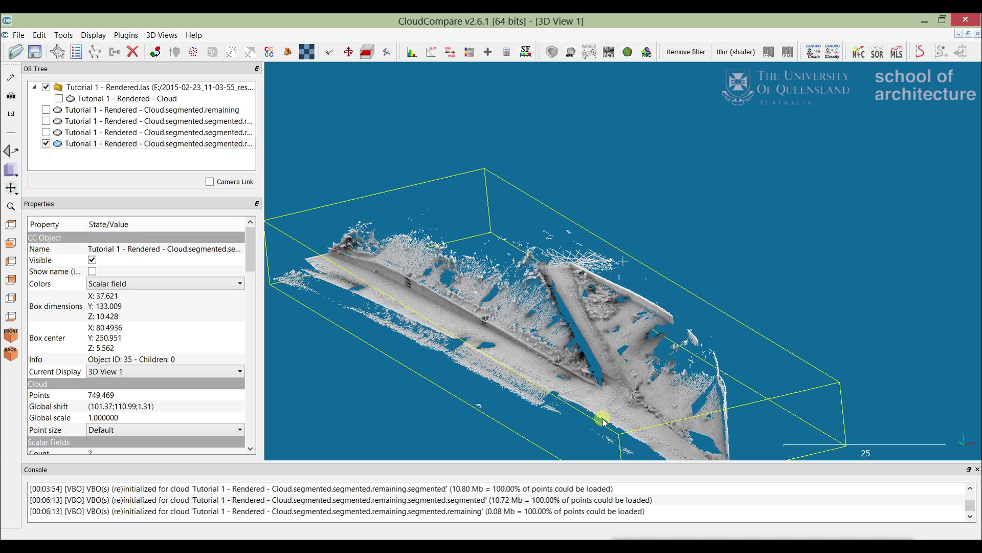
drag(719, 353, 502, 321)
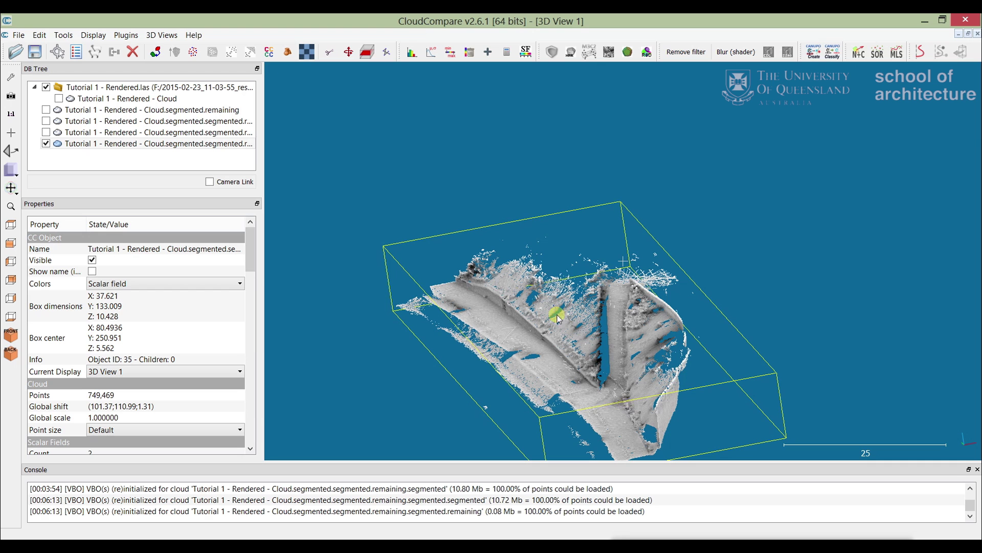
drag(561, 260, 569, 320)
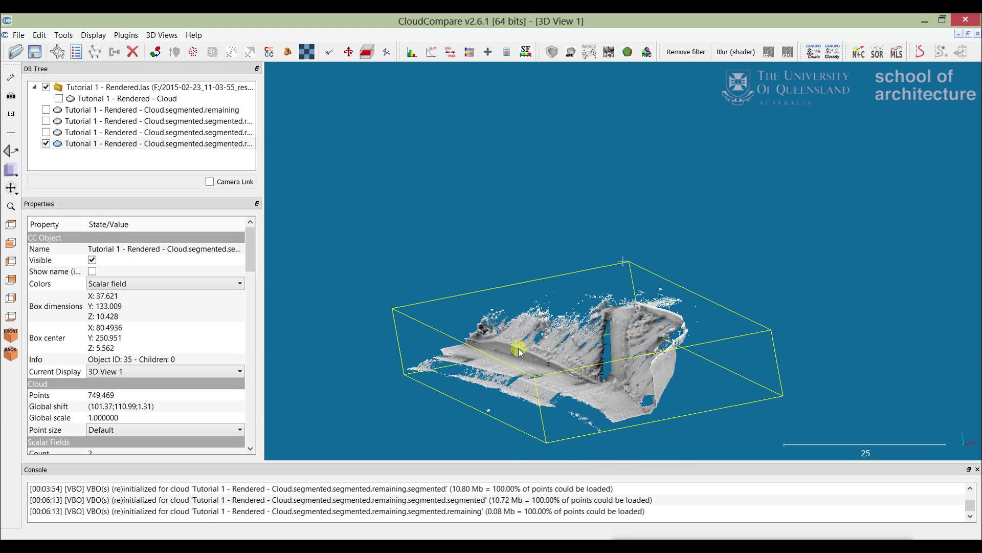
drag(615, 342, 600, 378)
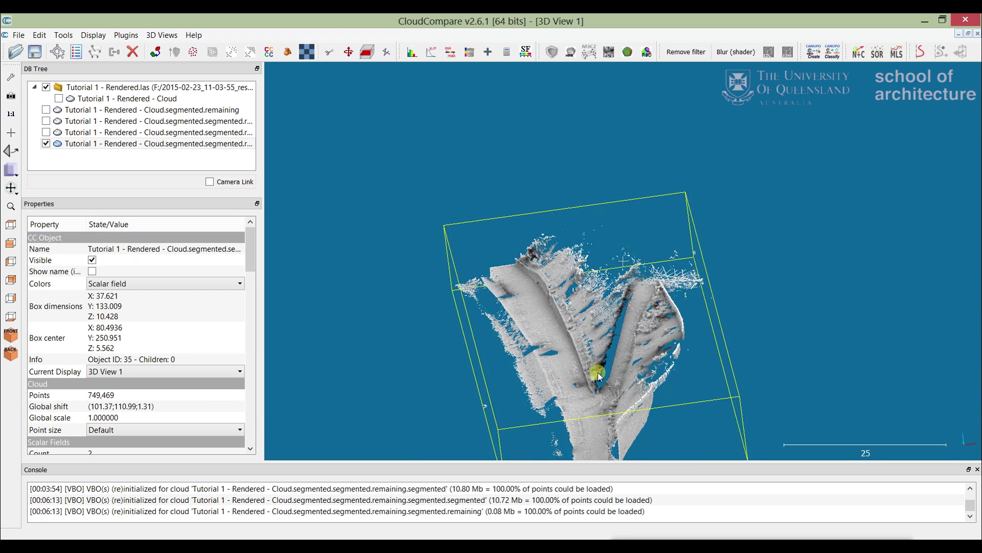
drag(456, 364, 596, 394)
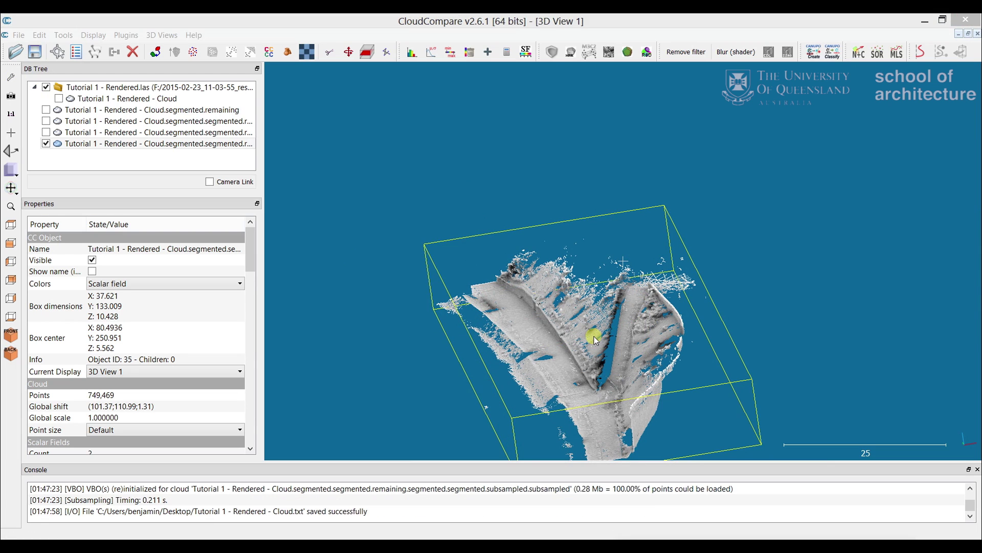
right_drag(594, 337, 561, 290)
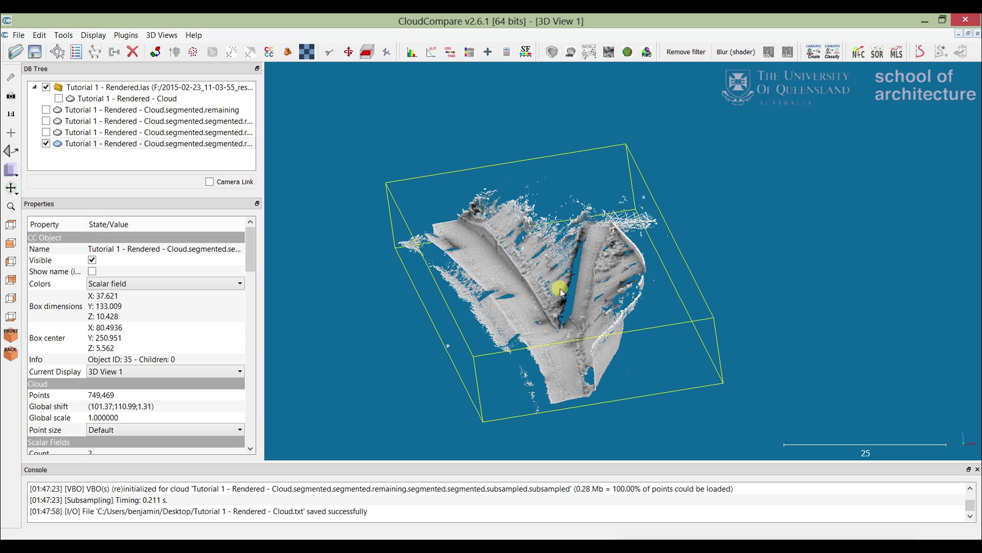
Step: Subsample the trimmed ground cloud using the Space method with 0.3 minimum spacing
click(191, 54)
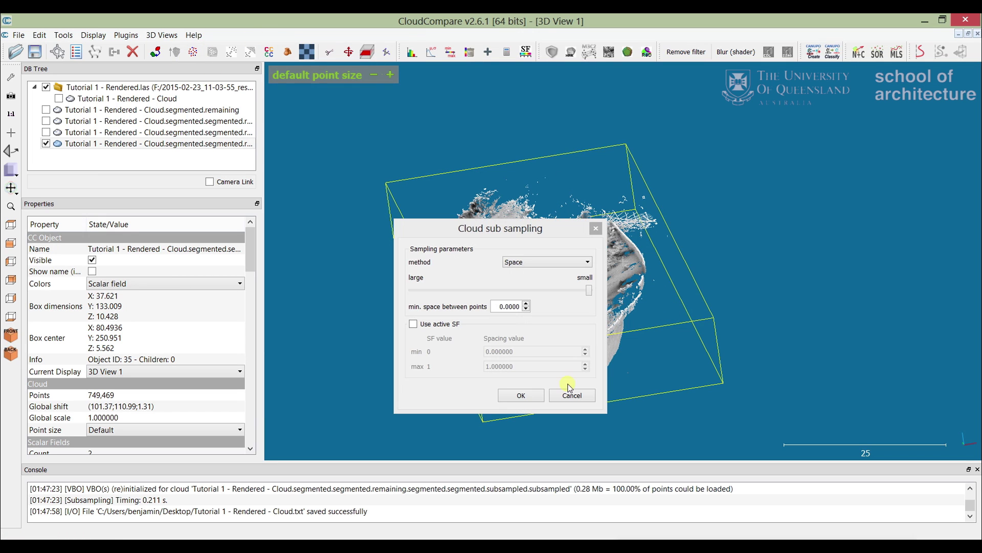
click(513, 307)
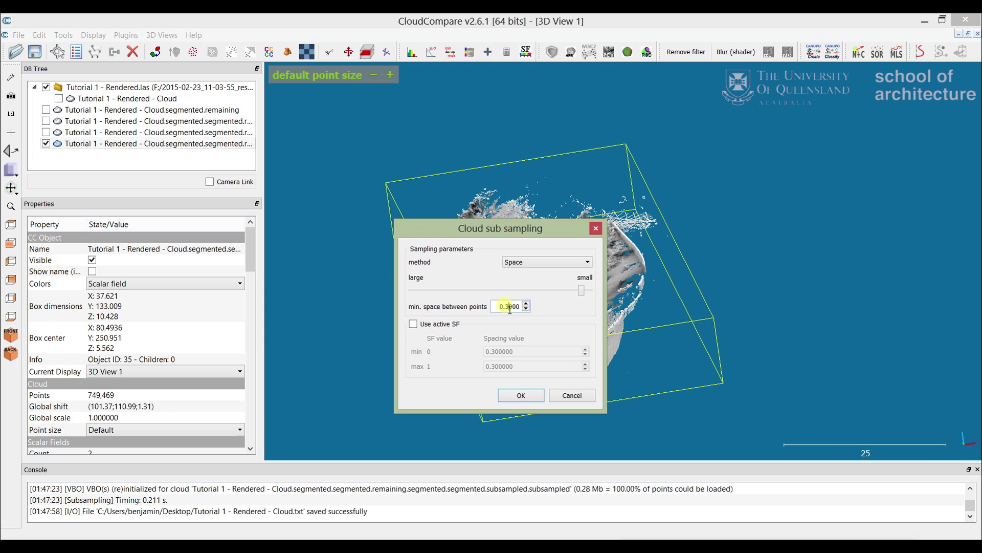
click(509, 399)
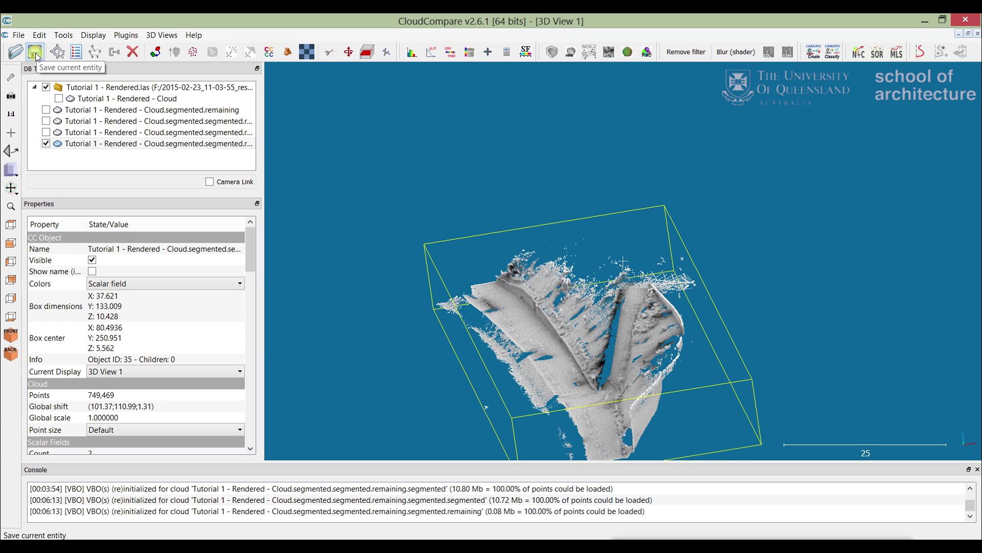
Step: Save the cloud in ASCII cloud format, renaming it Tutorial 1 - Rendered - Topo.txt
click(35, 53)
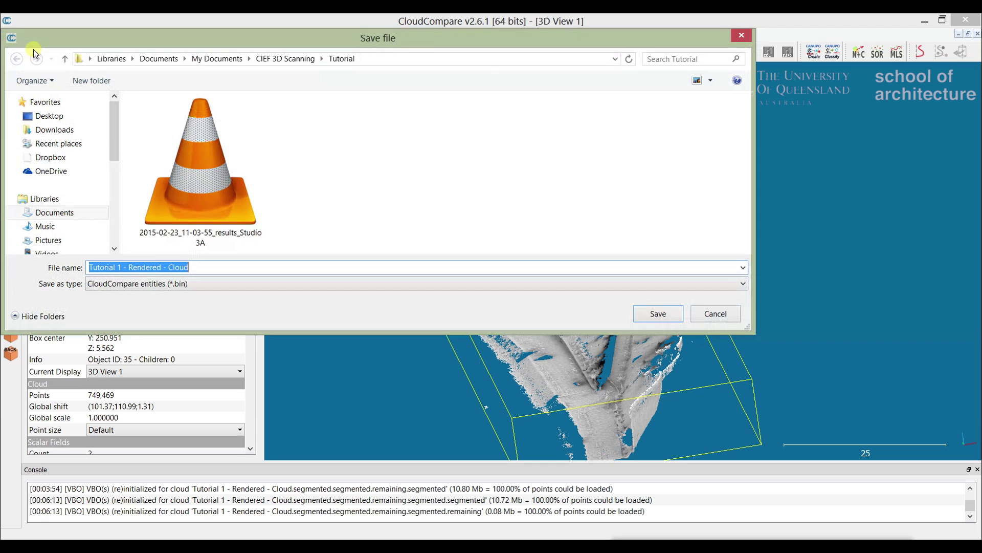
click(241, 285)
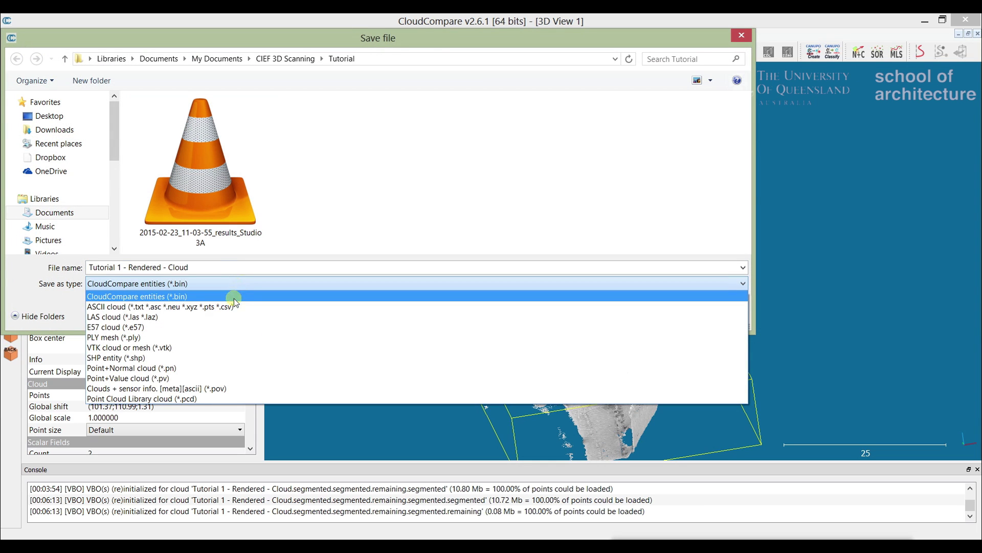
click(231, 307)
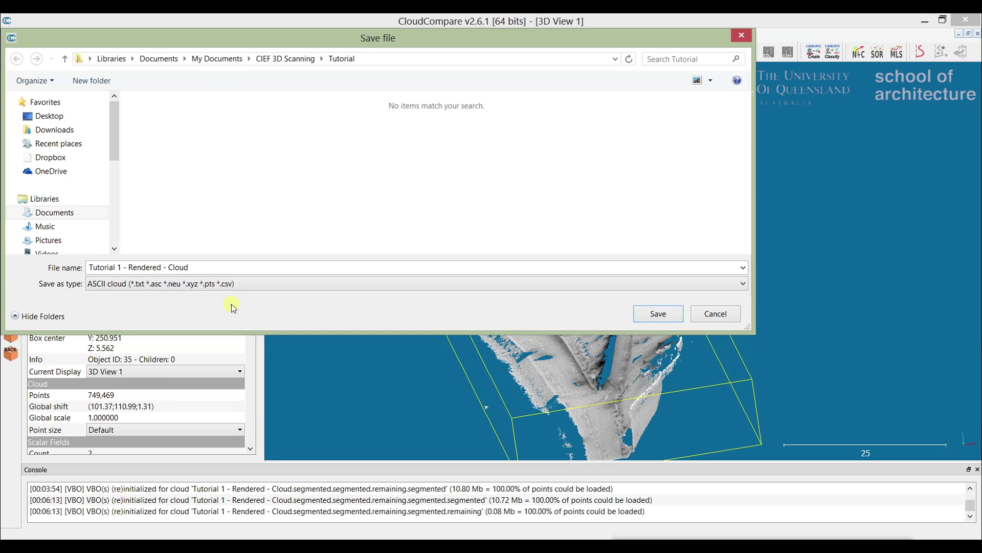
click(235, 269)
click(234, 270)
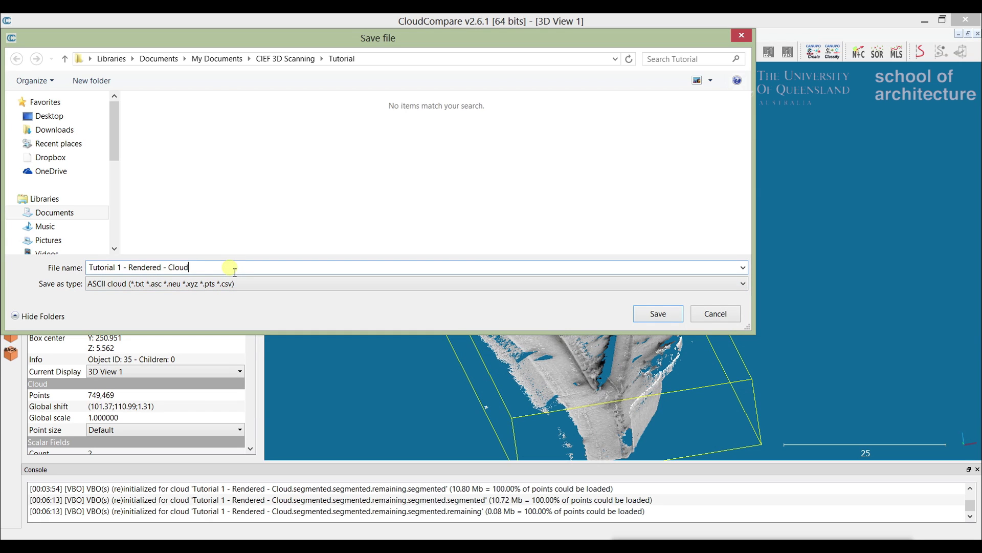
double_click(178, 268)
Step: Save the text file into the F:\Tutorial\Session 2 folder
drag(114, 153, 113, 190)
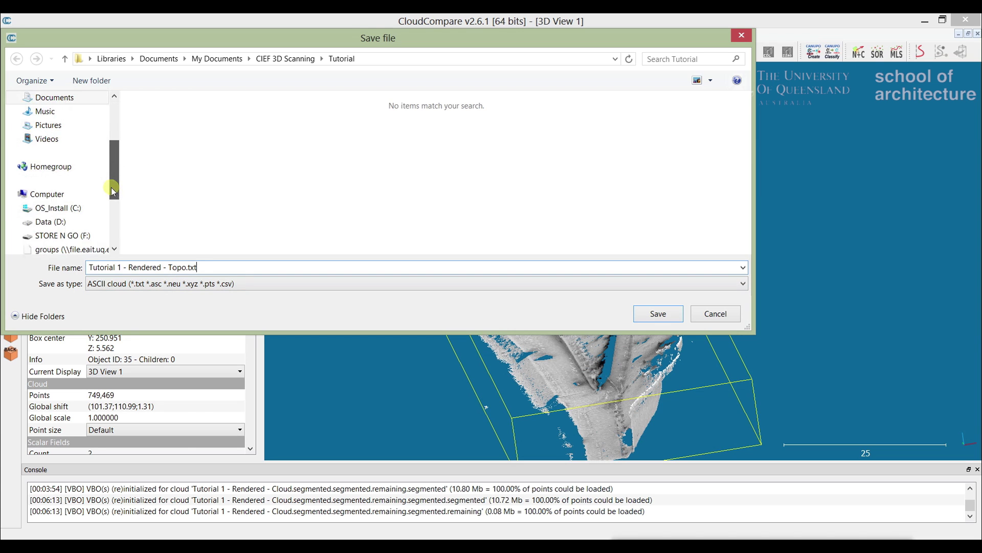
click(72, 235)
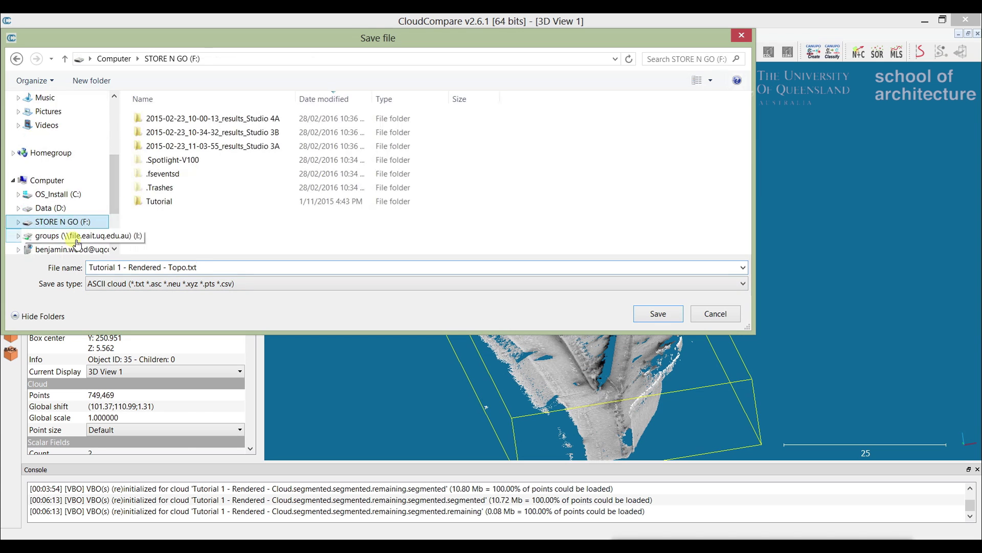
double_click(170, 202)
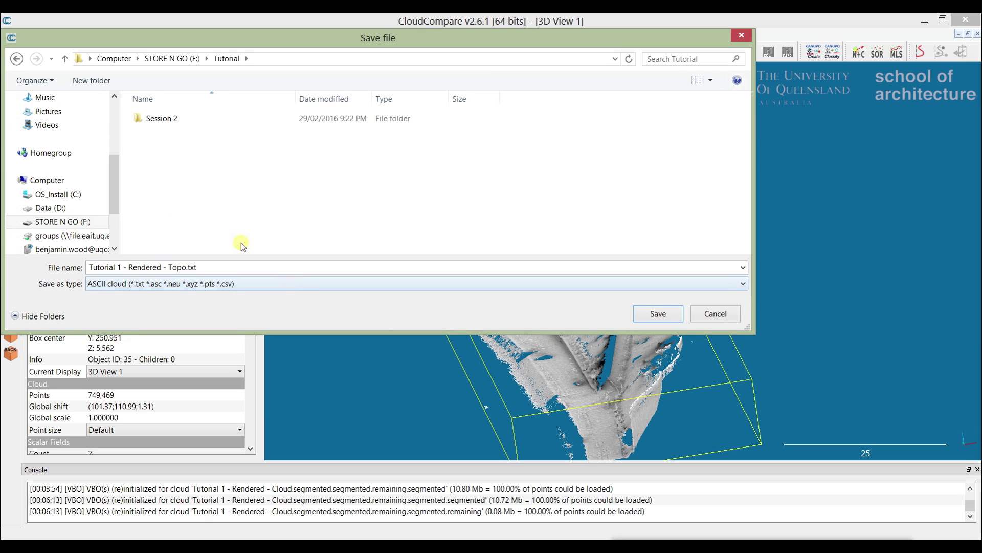
click(213, 118)
click(215, 149)
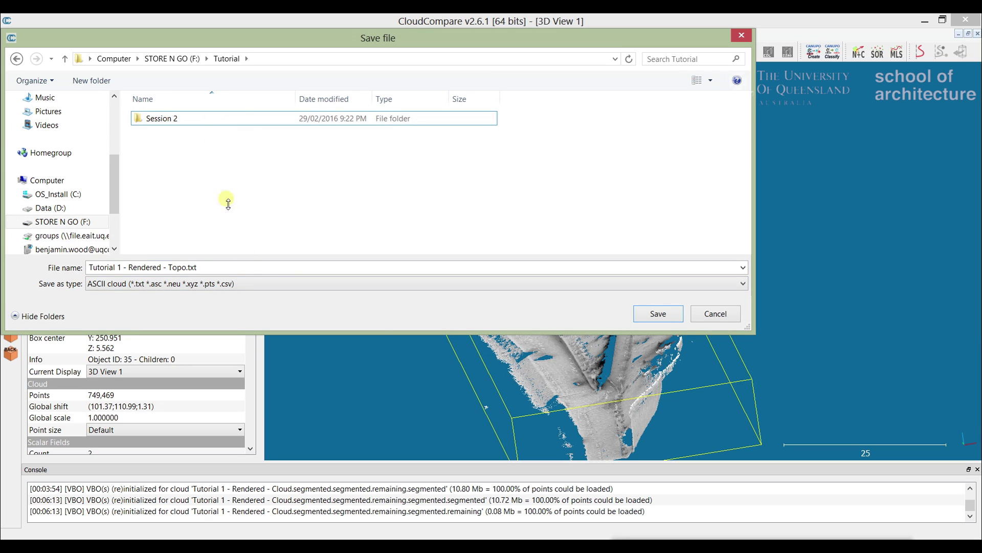
click(246, 268)
key(Return)
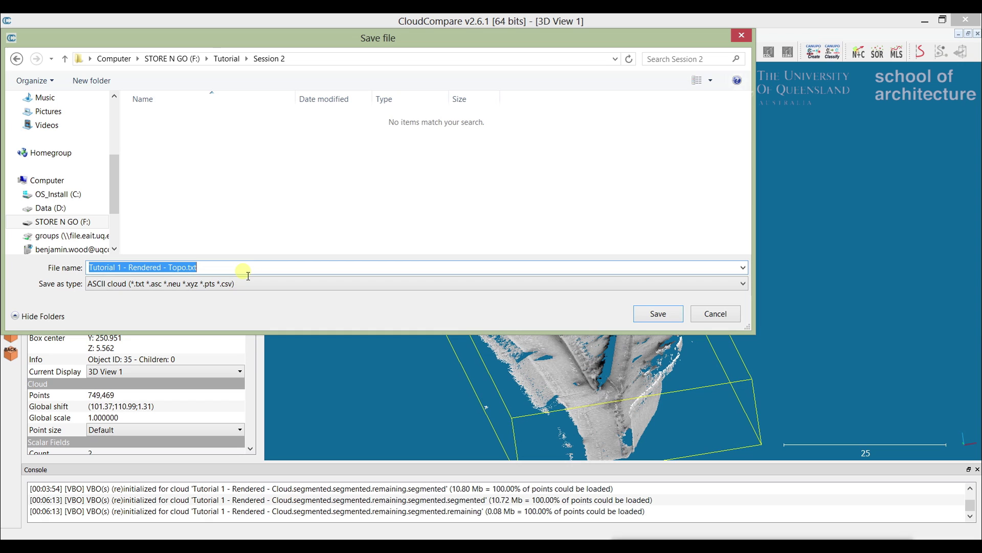
click(659, 314)
Step: Export with comma separators and scalar precision 2, writing all 749,469 points
click(505, 246)
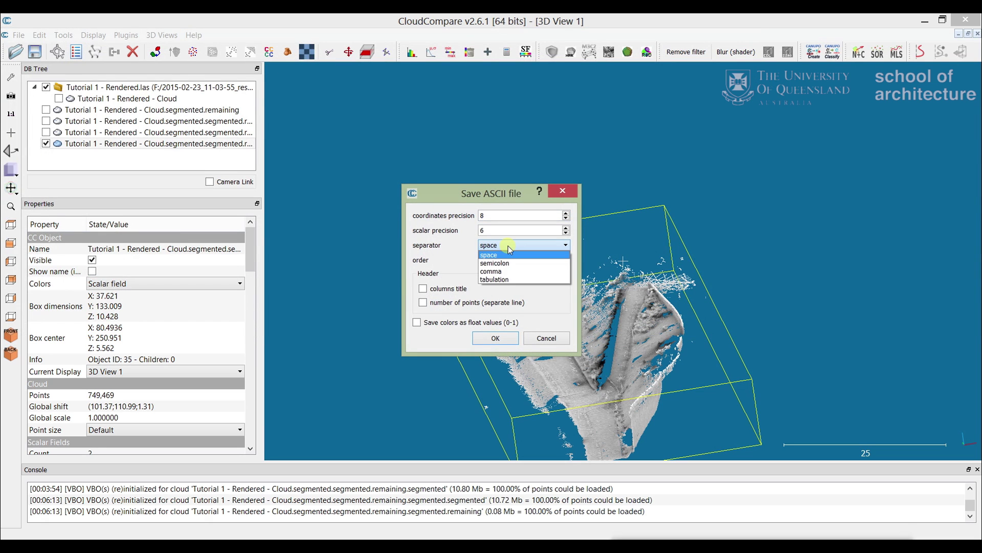
click(513, 271)
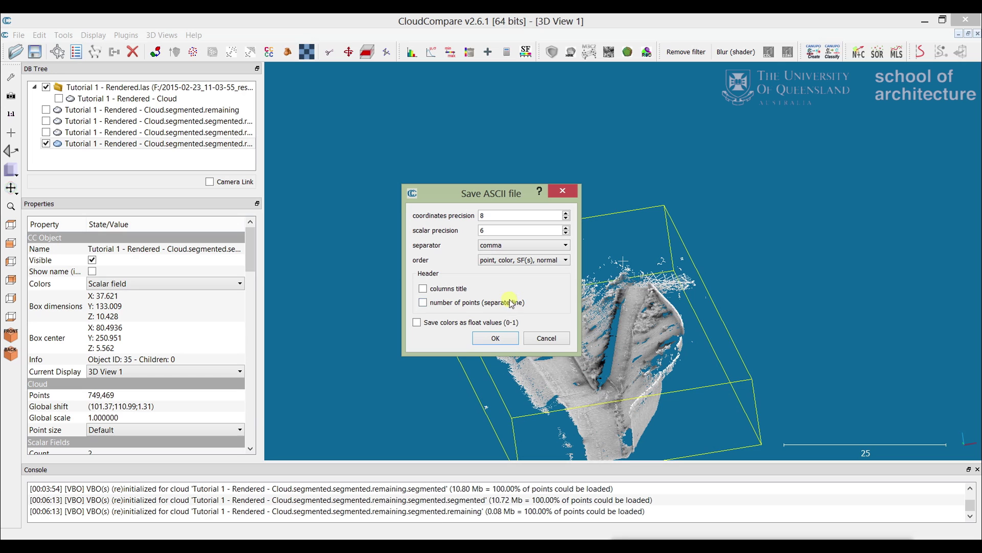
click(492, 338)
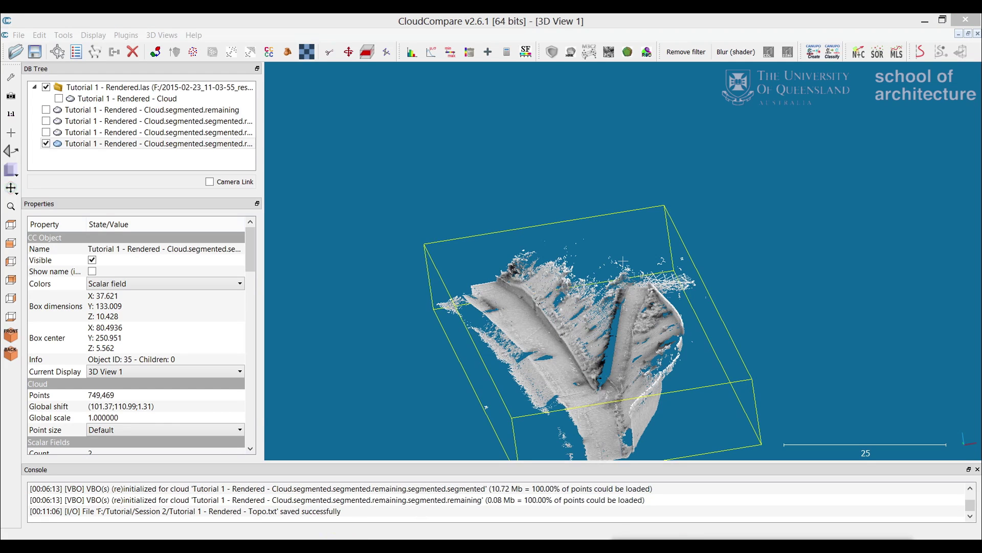
Step: Switch to Revit 2016 showing Project1's Ground Floor plan
mouse_move(675, 537)
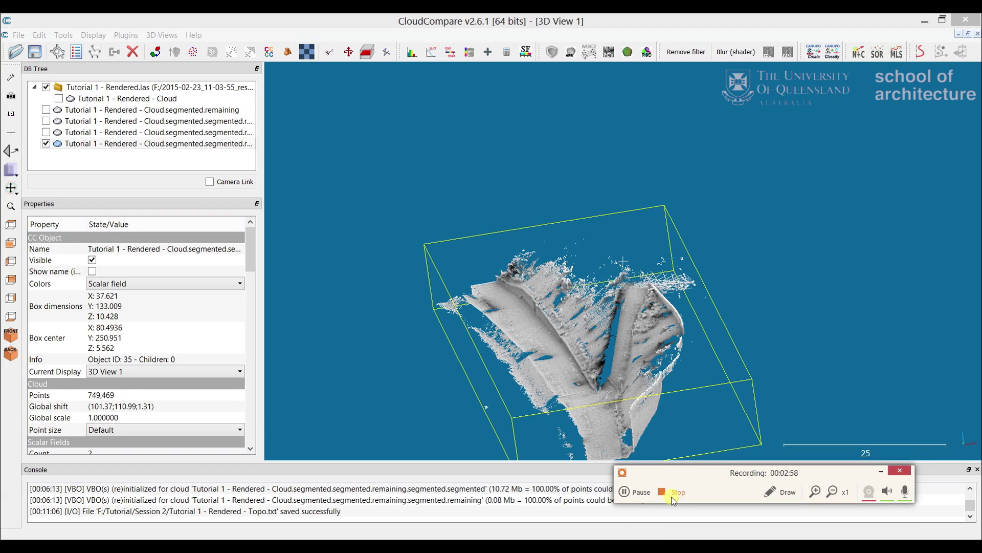
click(675, 501)
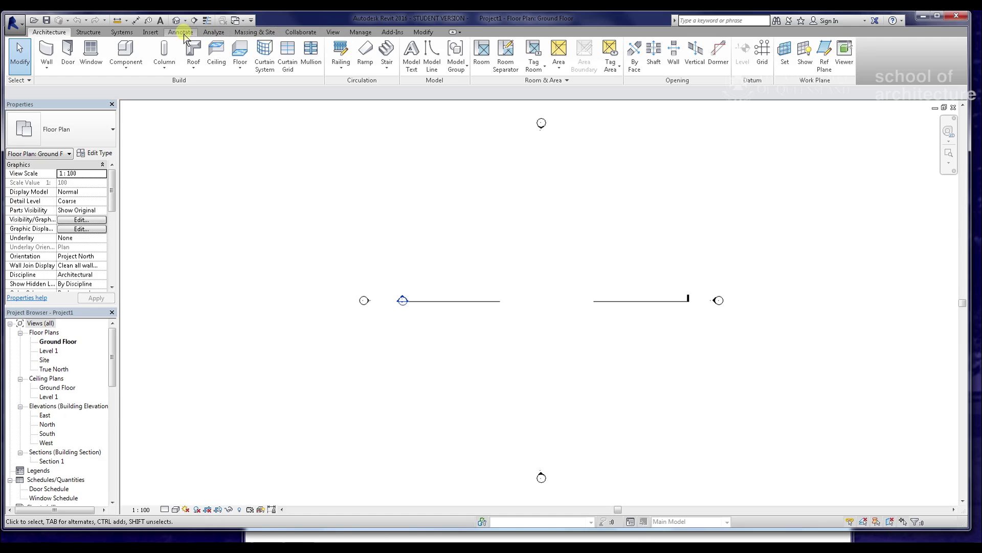
Step: Start a new toposurface, dismiss the visibility warning, and open the Site plan
click(261, 35)
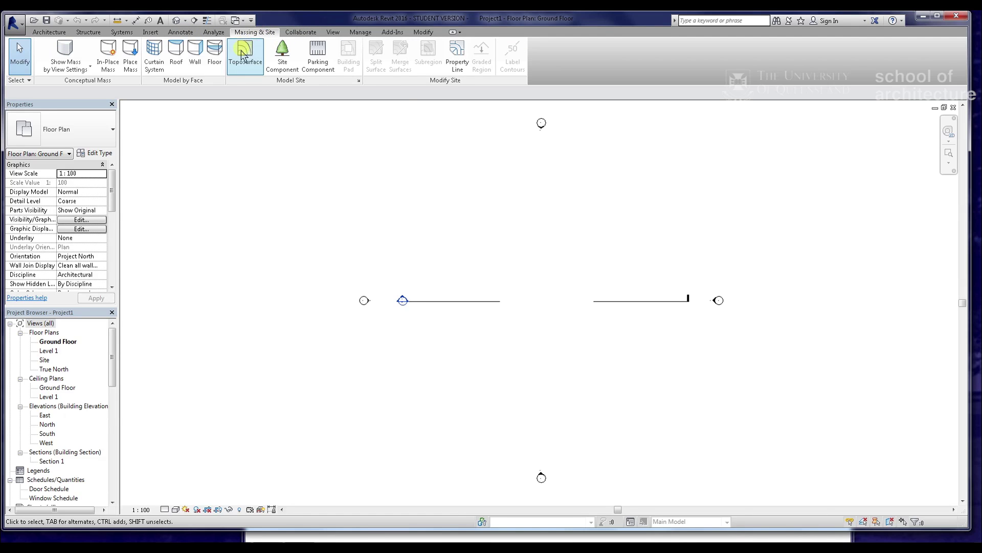
click(243, 54)
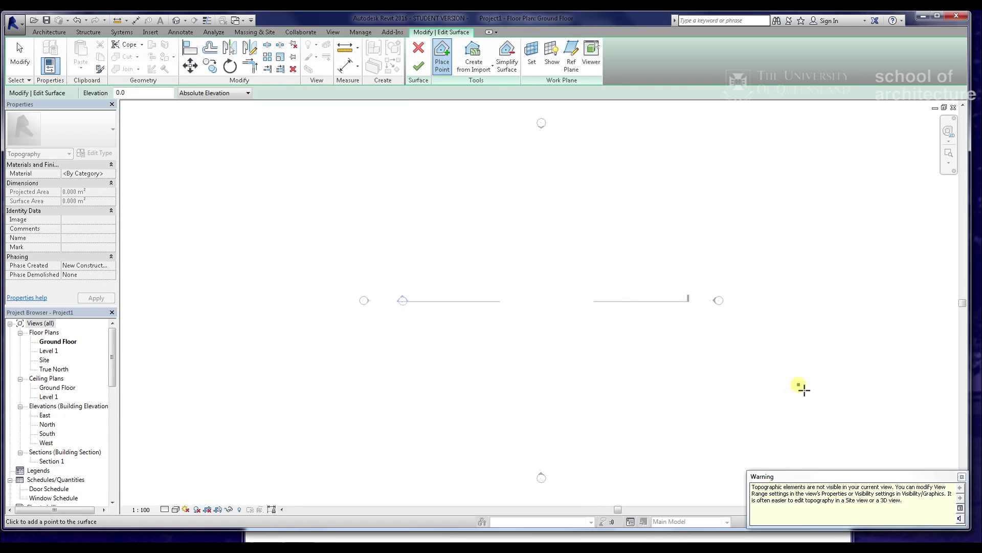
click(869, 442)
click(961, 477)
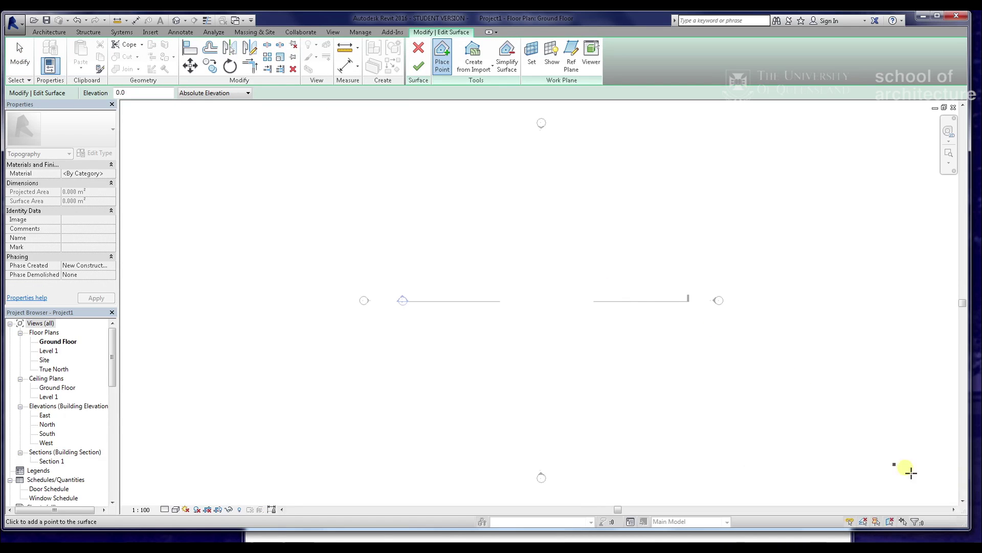
double_click(44, 361)
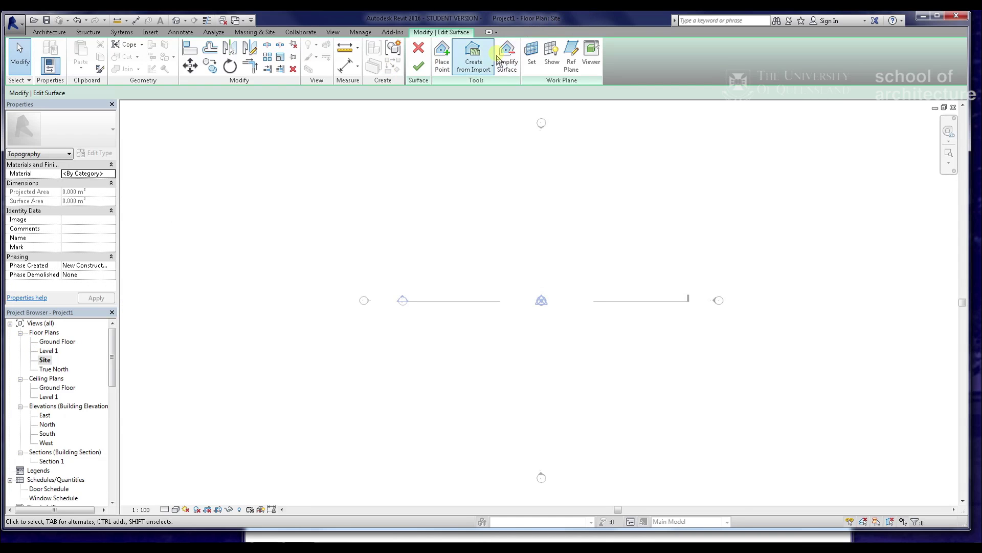
Step: Use Tutorial 1 - Rendered - Cloud.txt from the E: drive's Studio 3A results folder as the comma-delimited points file
click(473, 64)
click(483, 105)
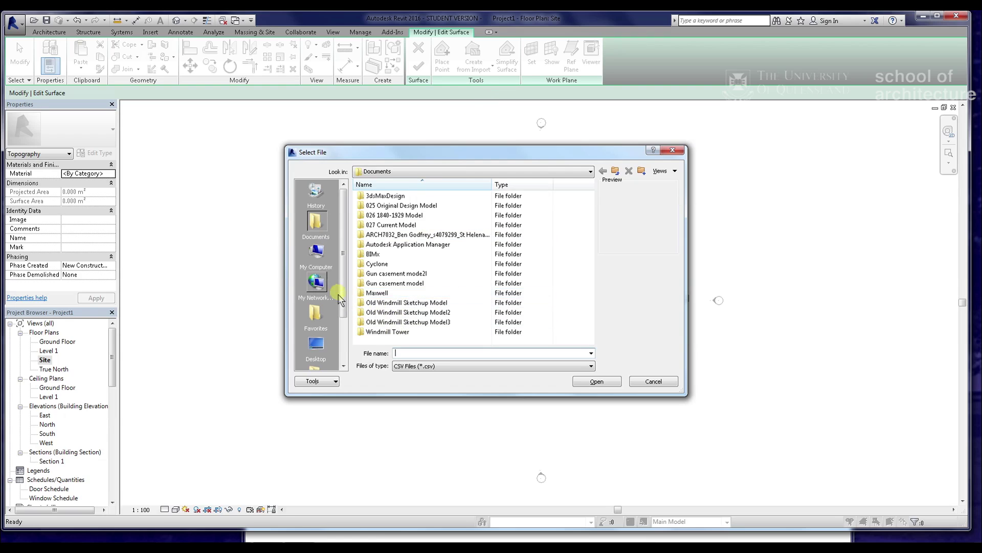
click(316, 251)
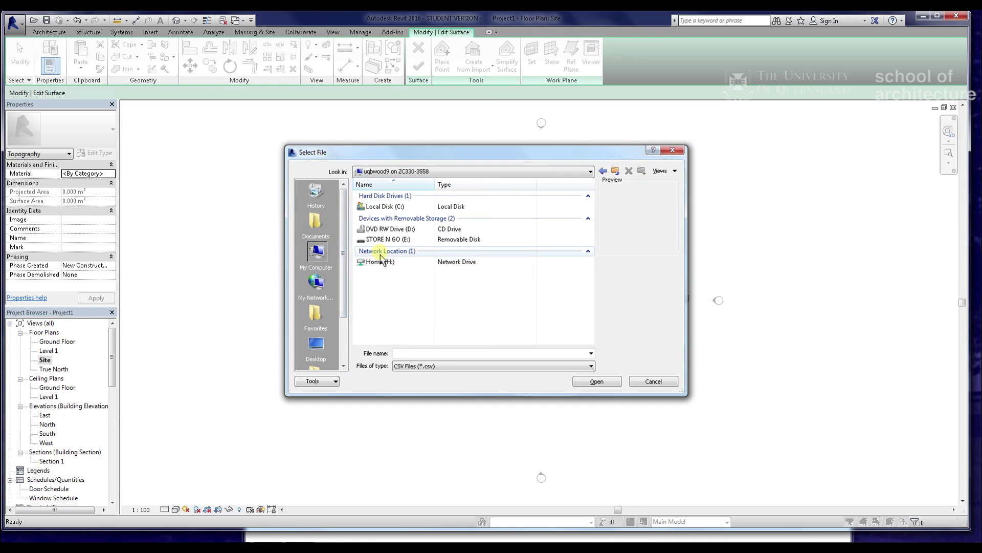
double_click(386, 246)
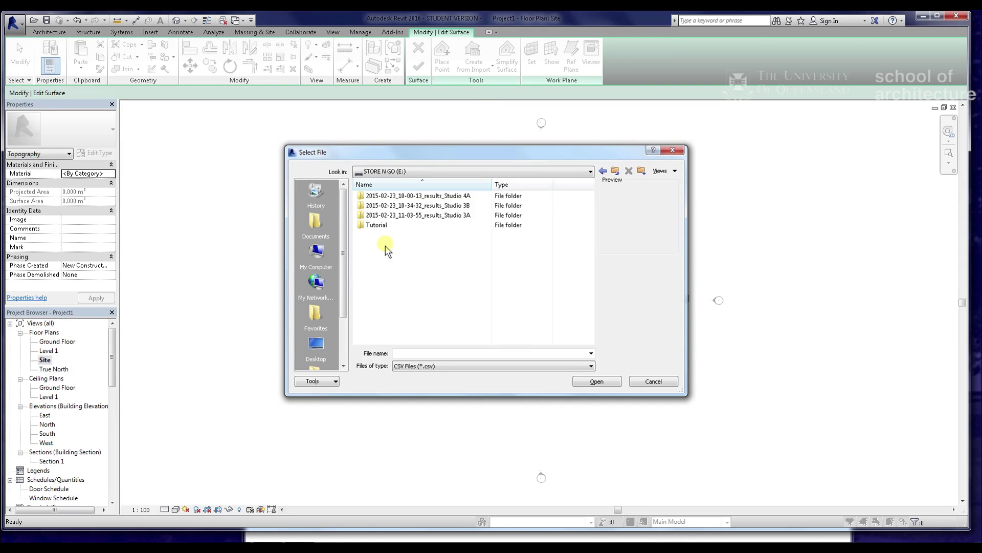
double_click(408, 218)
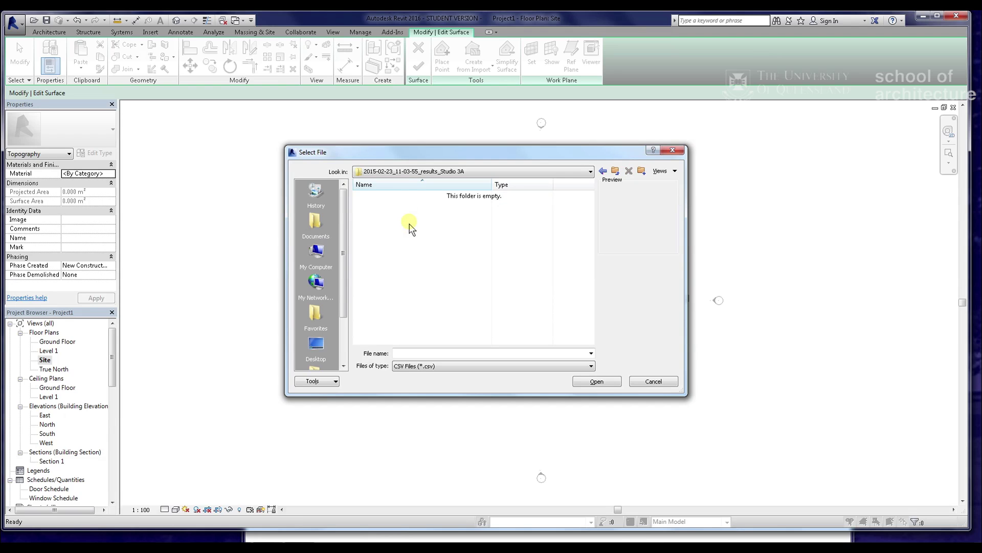
click(451, 366)
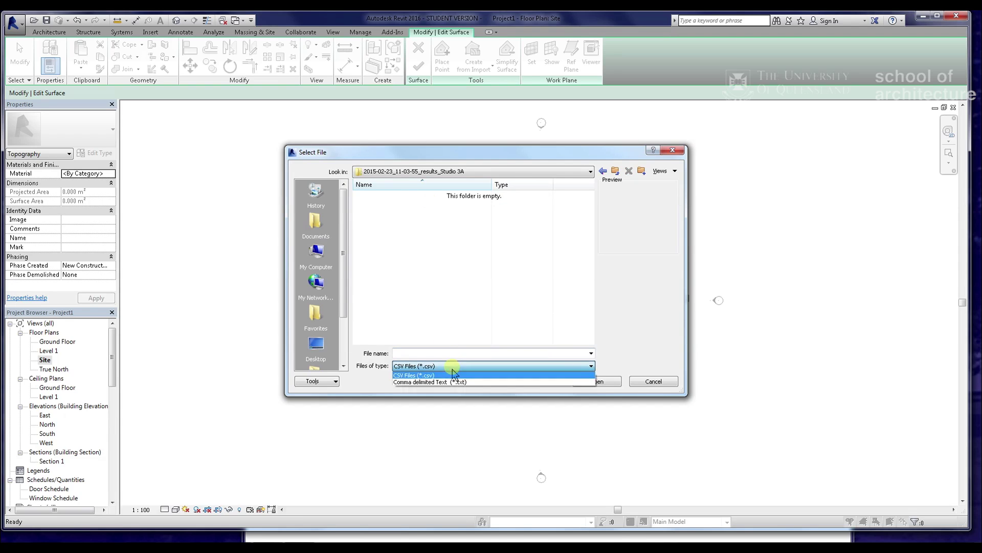
click(453, 383)
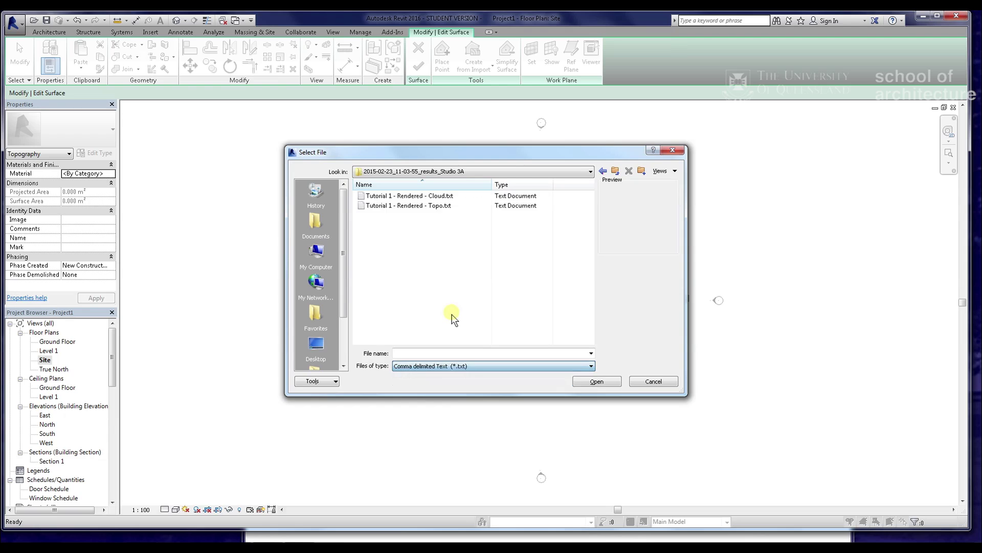
click(440, 196)
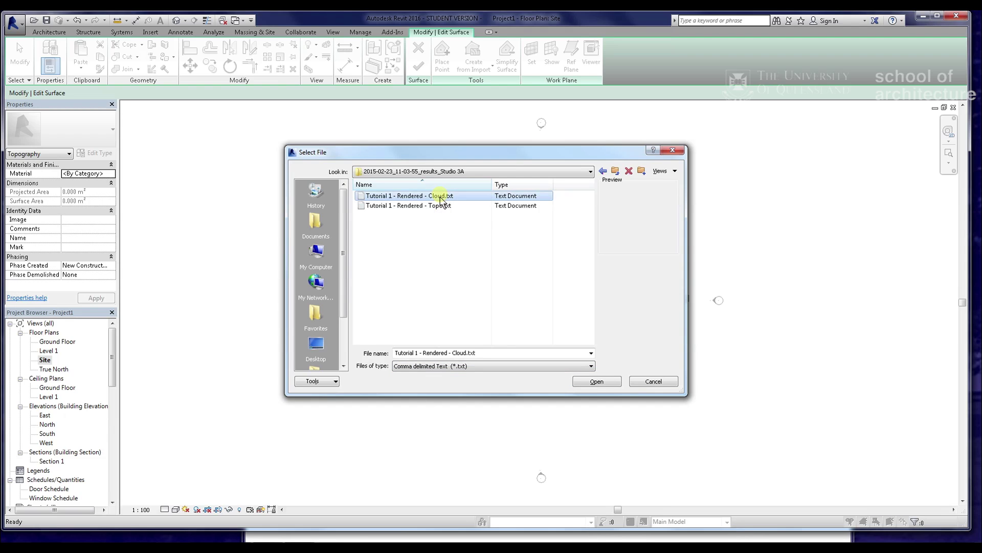
click(596, 382)
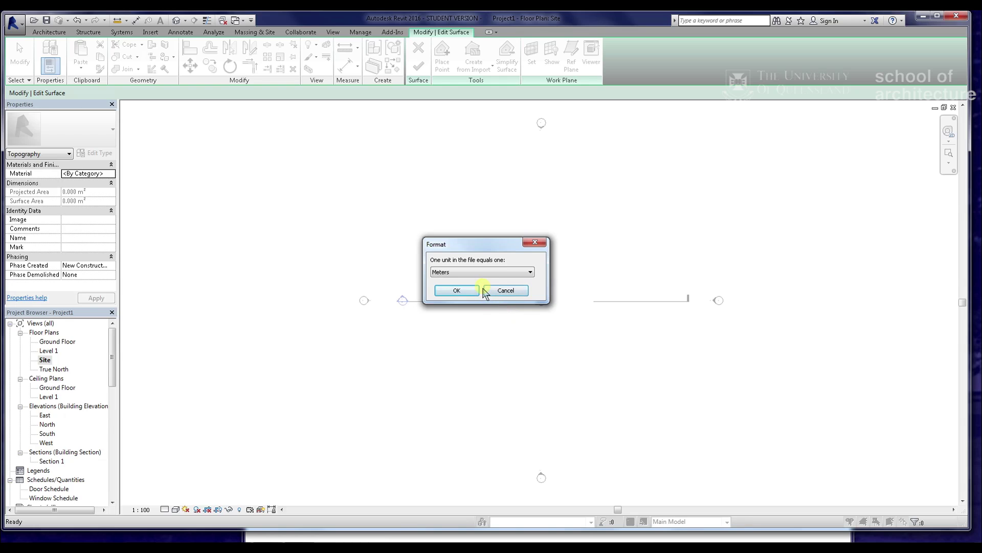
Step: Import the points in meters and view them in the default 3D view
click(457, 290)
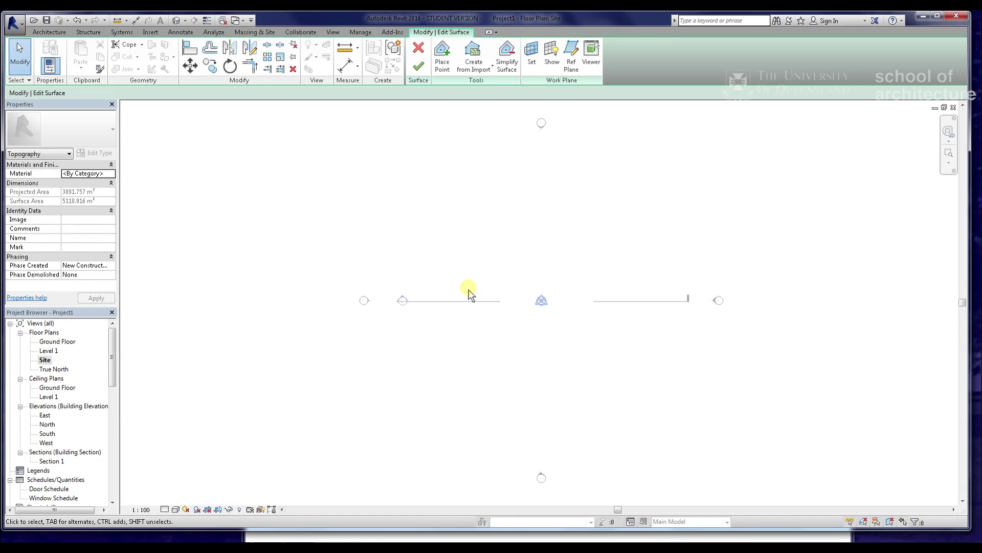
click(177, 20)
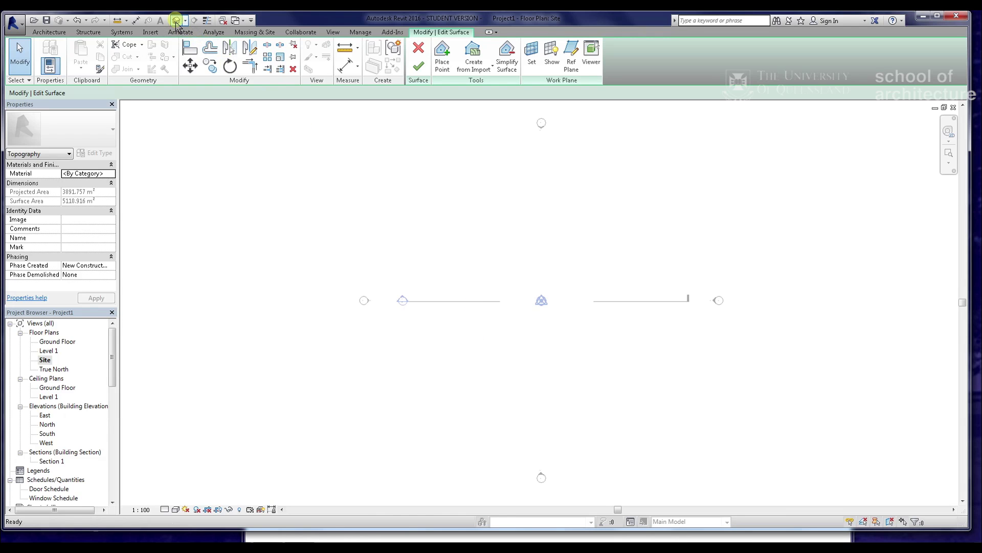
click(390, 208)
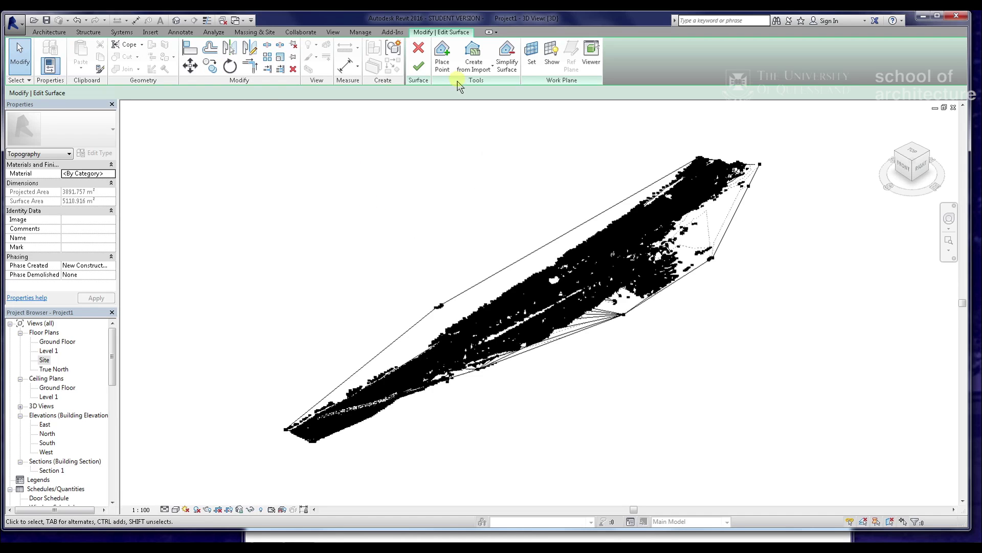
Step: Simplify the toposurface with accuracy 80 and finish the surface
click(501, 63)
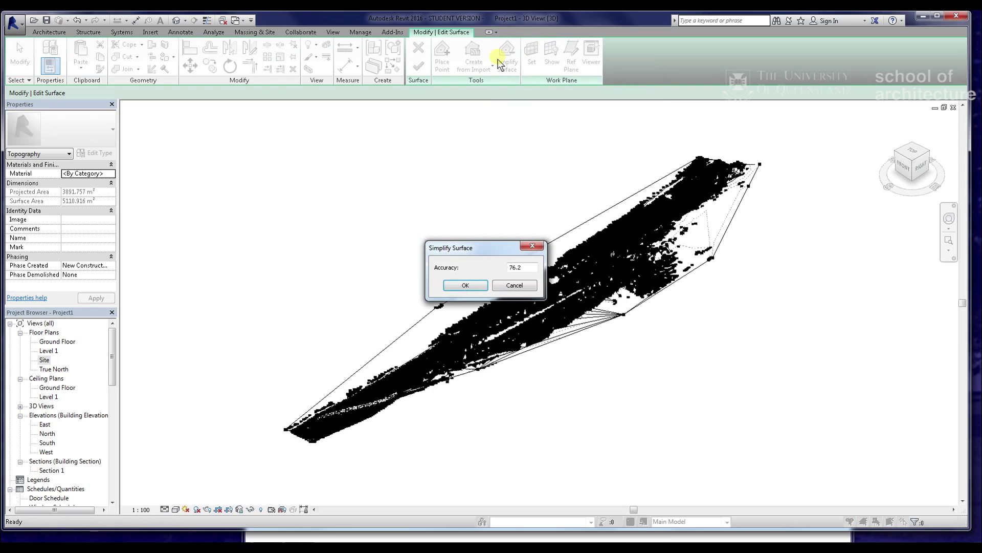
double_click(528, 267)
text(80)
click(480, 286)
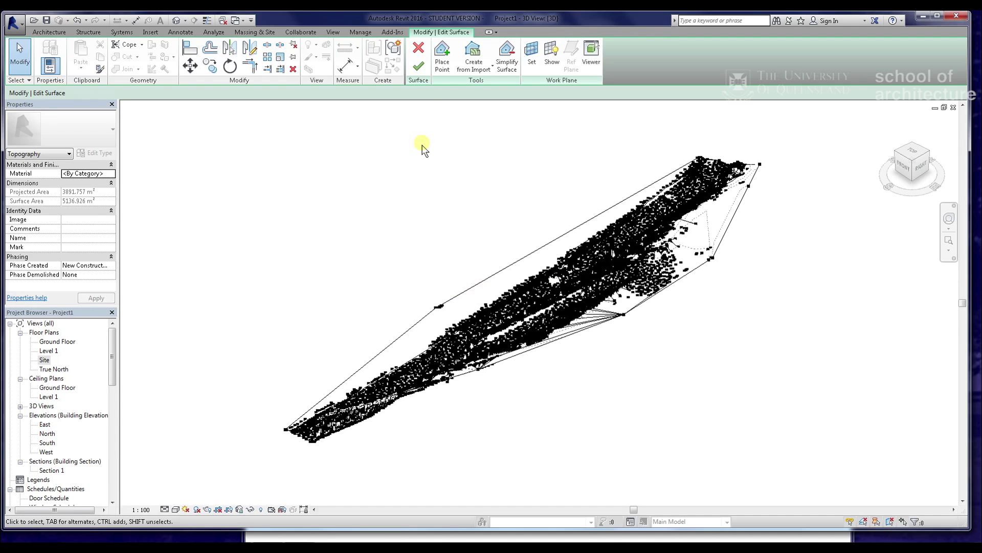
click(418, 67)
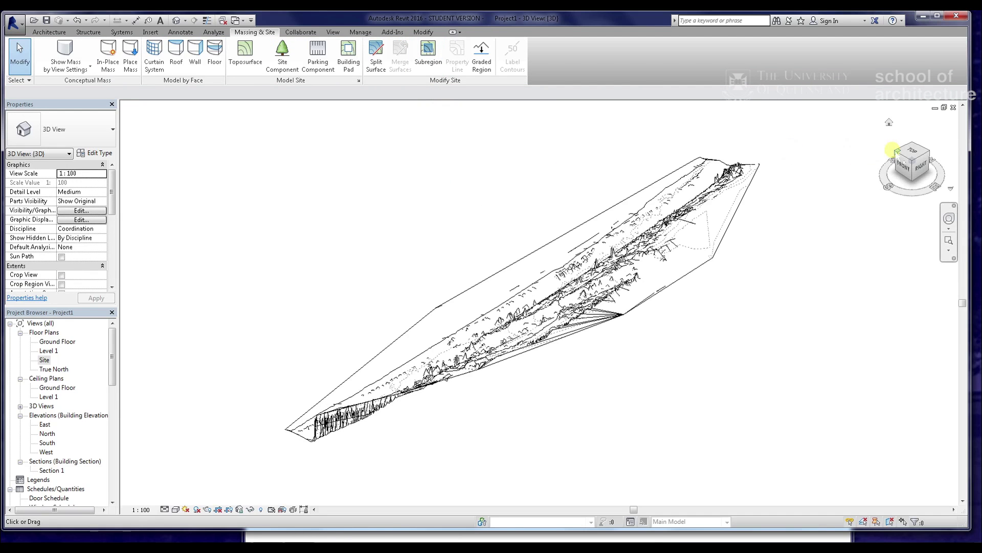
Step: Orbit to a top-front-left corner view and set the visual style to Shaded
click(894, 152)
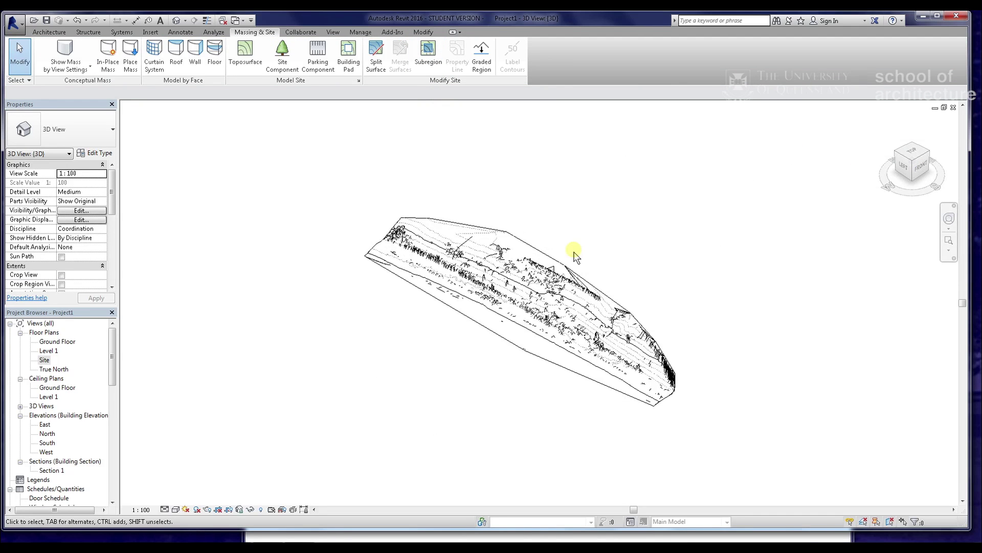
scroll(553, 271, up, 3)
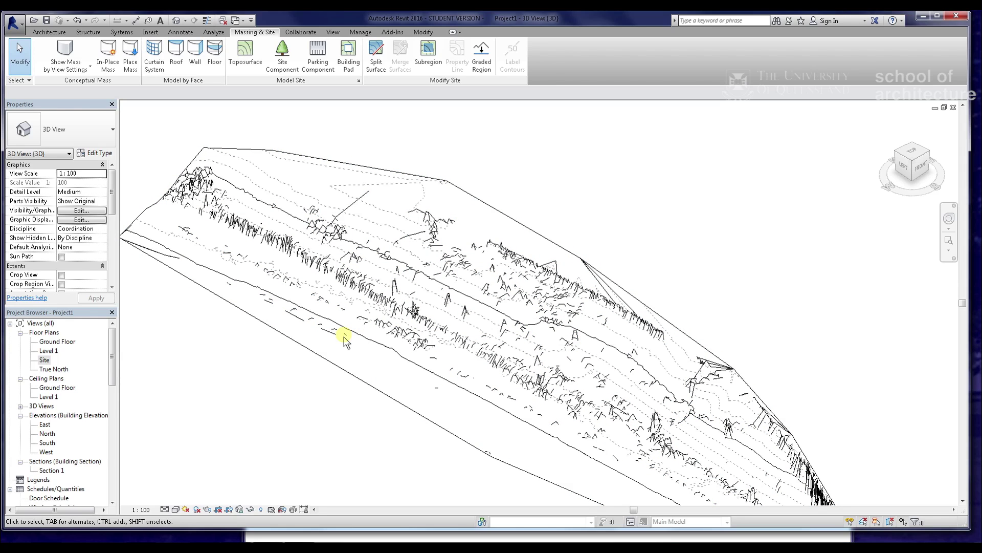
scroll(344, 337, down, 1)
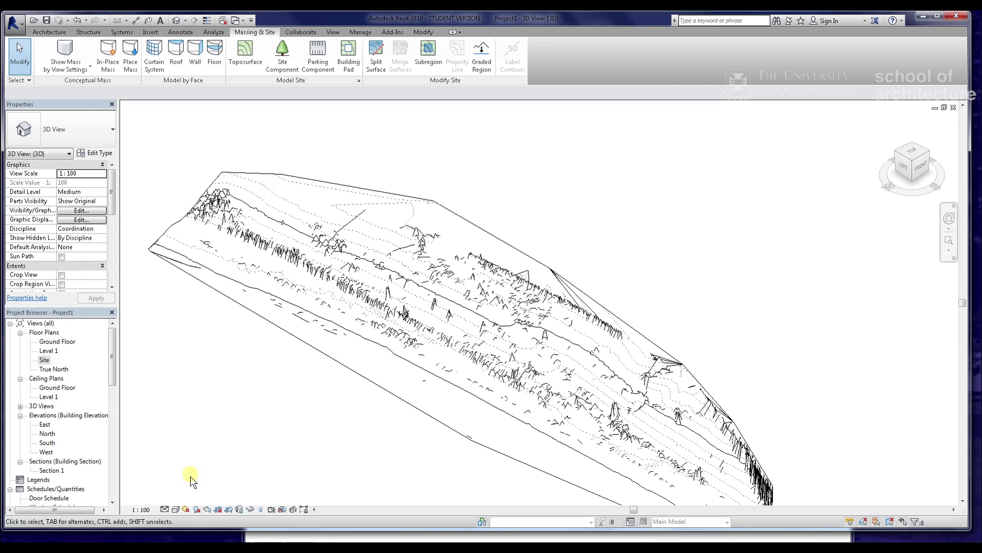
click(176, 510)
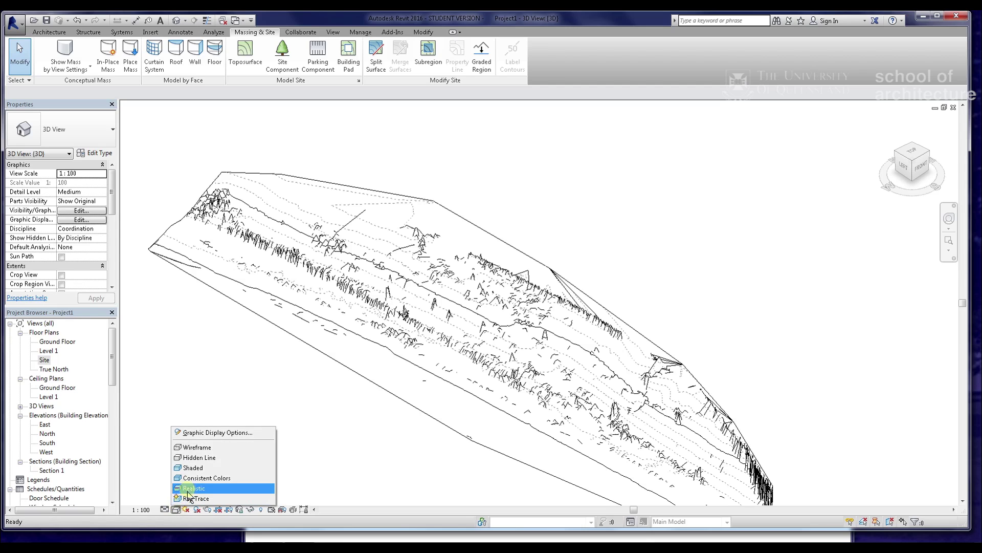
click(192, 467)
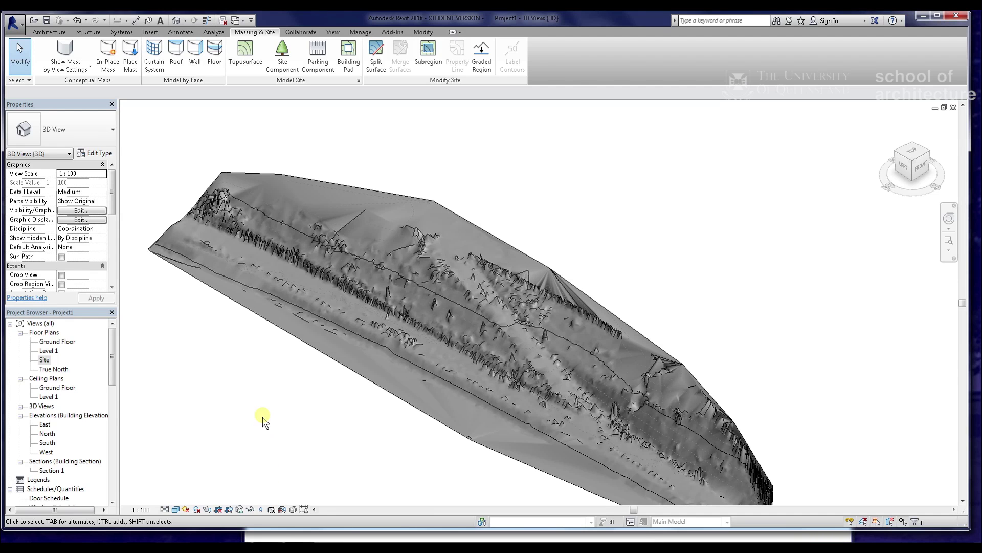
mouse_move(271, 535)
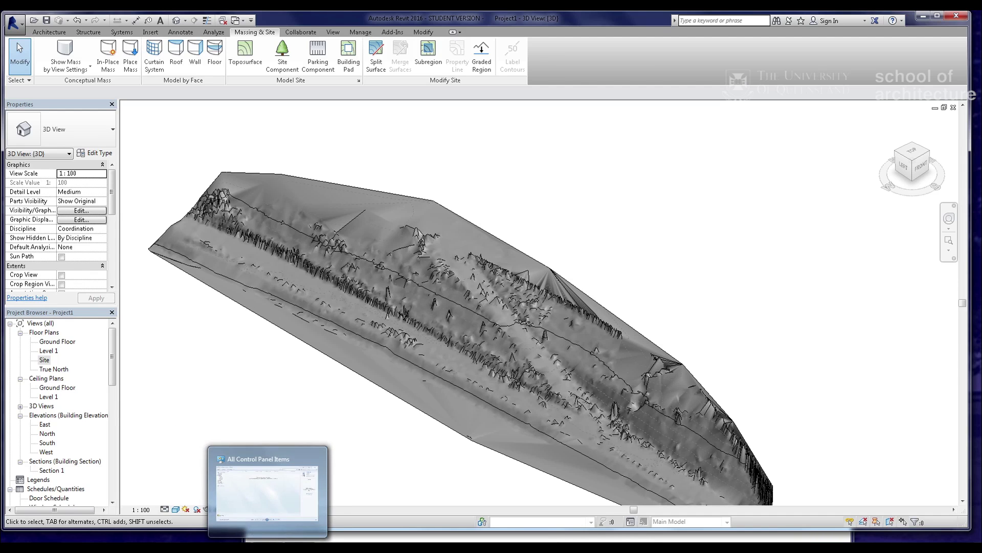